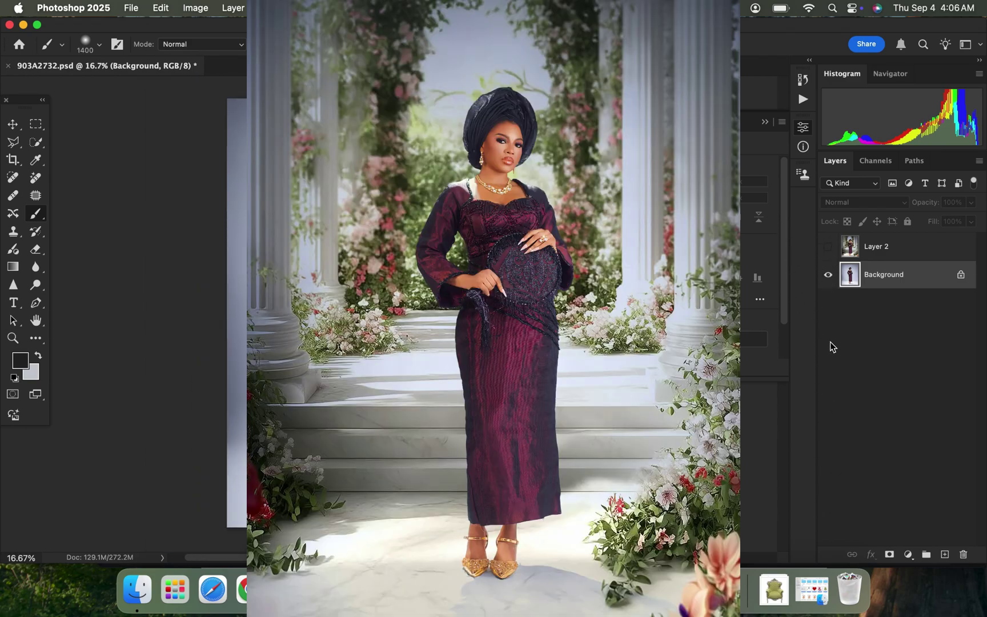
Toggle garden Layer 2 to compare it with the studio shot, leaving it hidden over the grey backdrop
{"action": "left_click", "coordinate": [828, 245]}
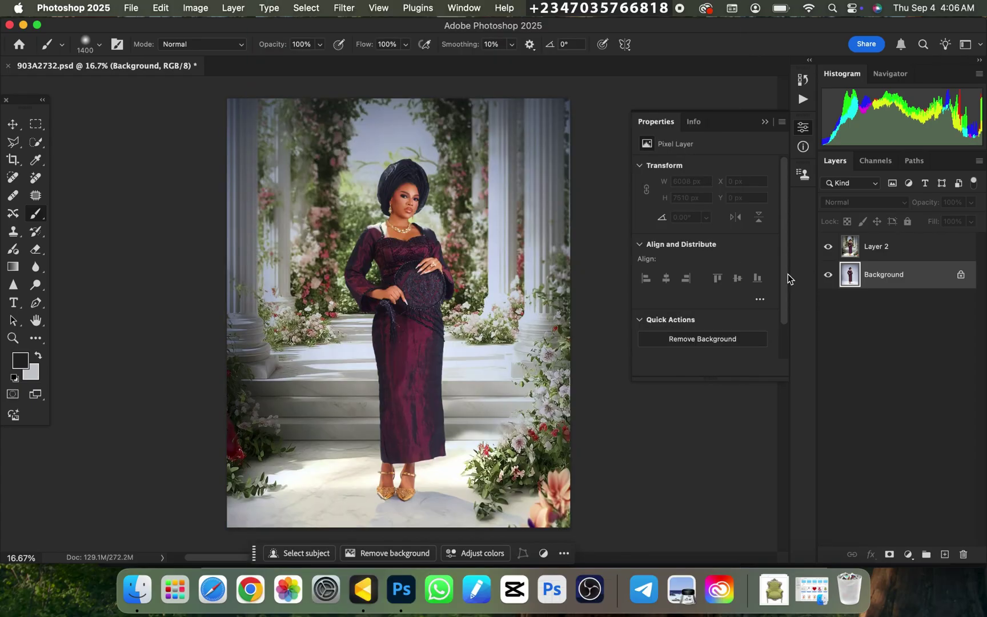
{"action": "key", "text": "super+minus"}
{"action": "key", "text": "super+equal"}
{"action": "left_click", "coordinate": [828, 246]}
{"action": "left_click", "coordinate": [828, 246]}
{"action": "key", "text": "super+equal"}
{"action": "key", "text": "super+equal"}
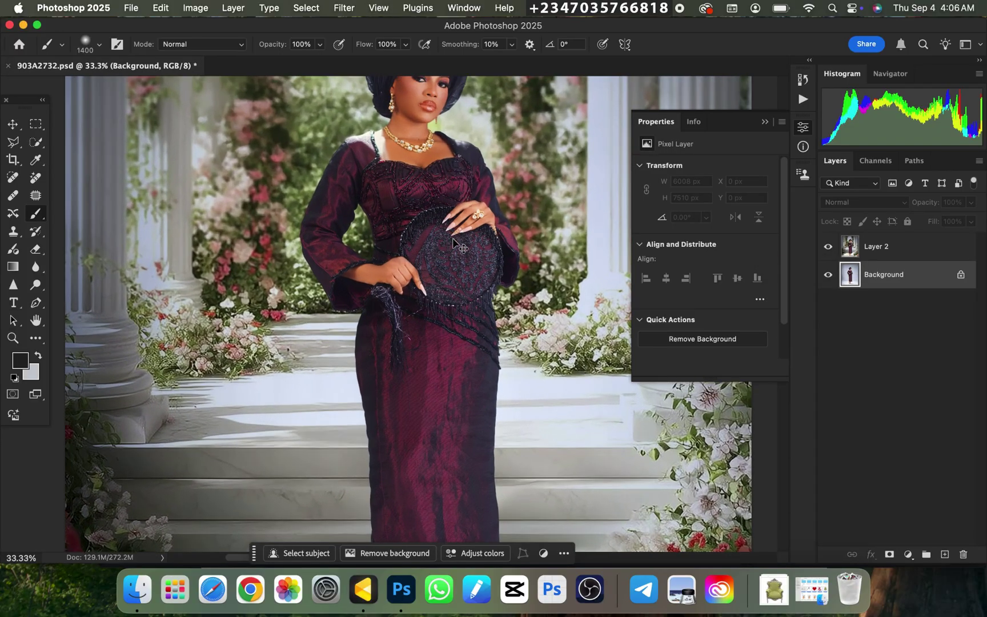
{"action": "key", "text": "super+equal"}
{"action": "left_click", "coordinate": [828, 246]}
{"action": "left_click_drag", "start_coordinate": [420, 95], "coordinate": [429, 323]}
{"action": "key", "text": "super+equal"}
{"action": "key", "text": "super+minus"}
{"action": "key", "text": "super+minus"}
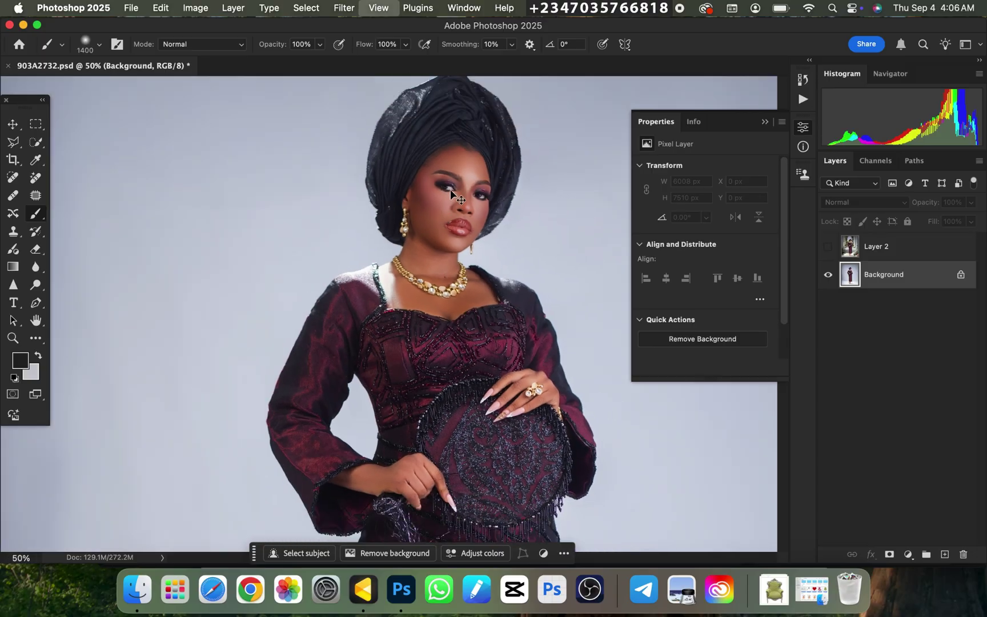
{"action": "key", "text": "super+minus"}
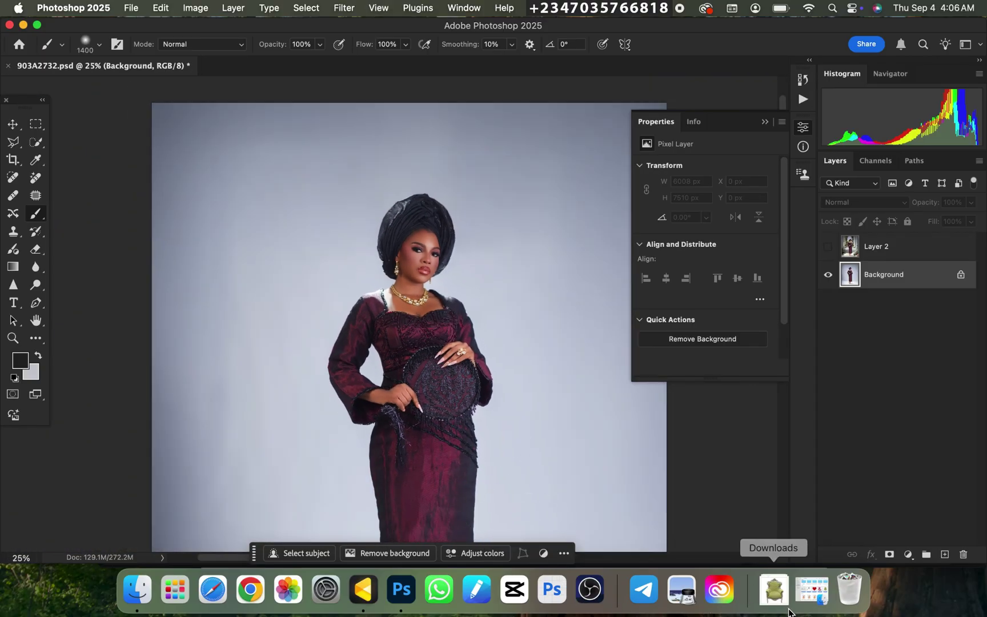
In Evoto, compare 903A2732.CR3's unedited original against the retouched version, zooming in and out
{"action": "left_click", "coordinate": [363, 591]}
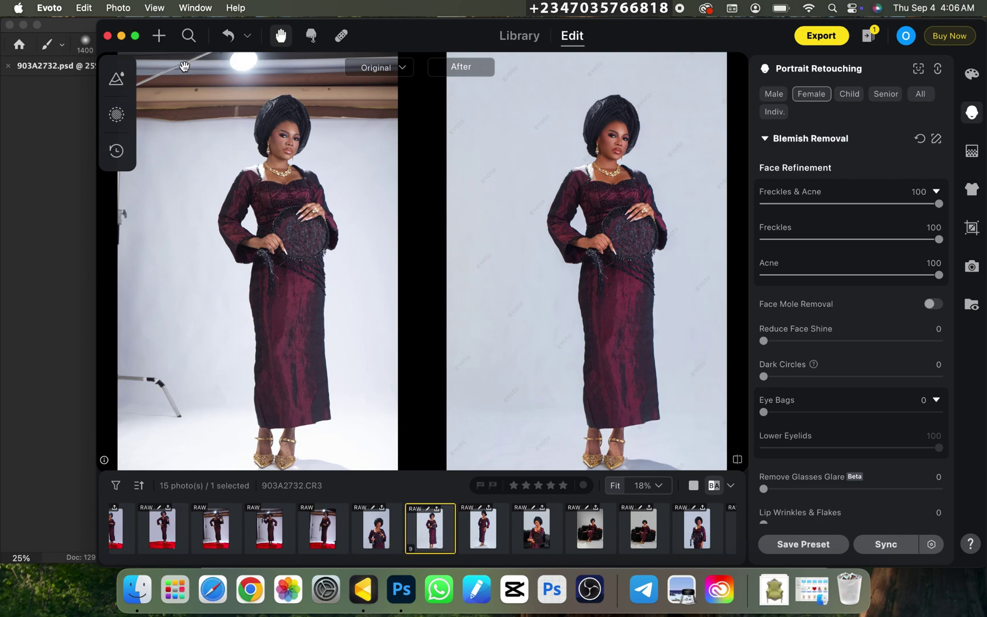
{"action": "key", "text": "backslash"}
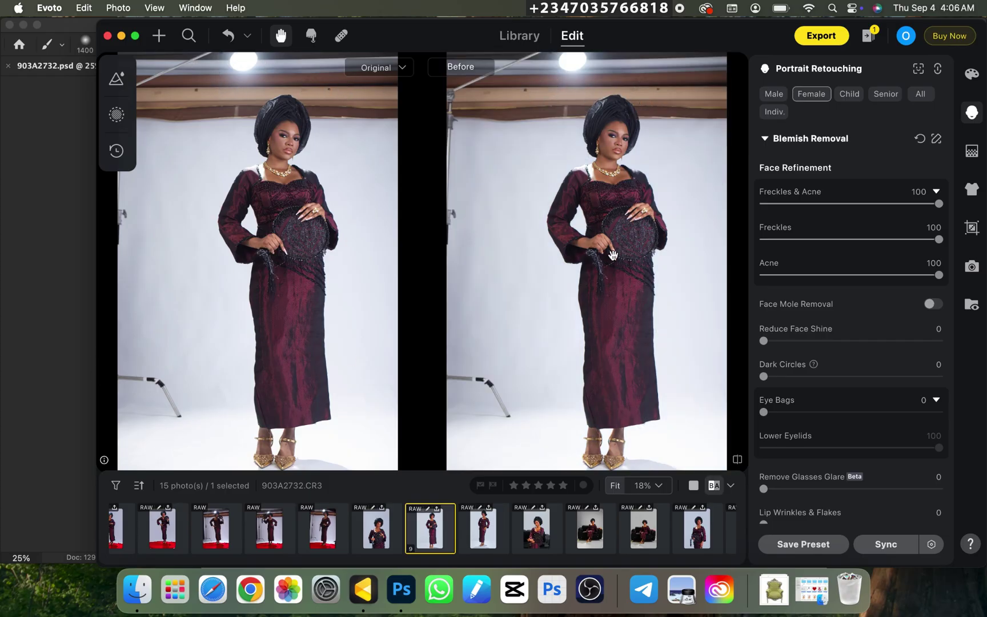
{"action": "key", "text": "backslash"}
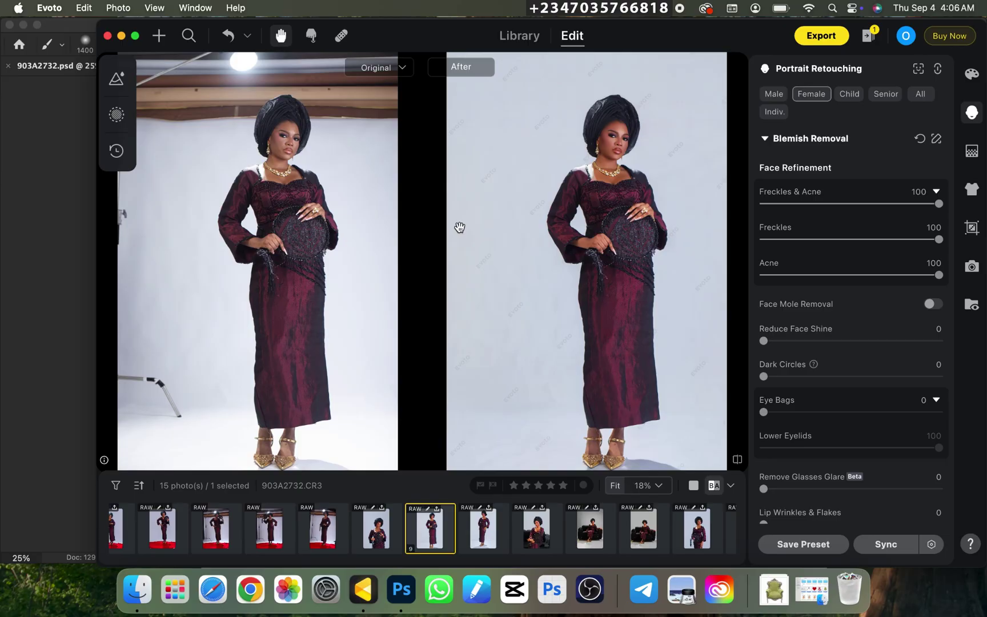
{"action": "scroll", "coordinate": [610, 140], "scroll_direction": "up", "scroll_amount": 5}
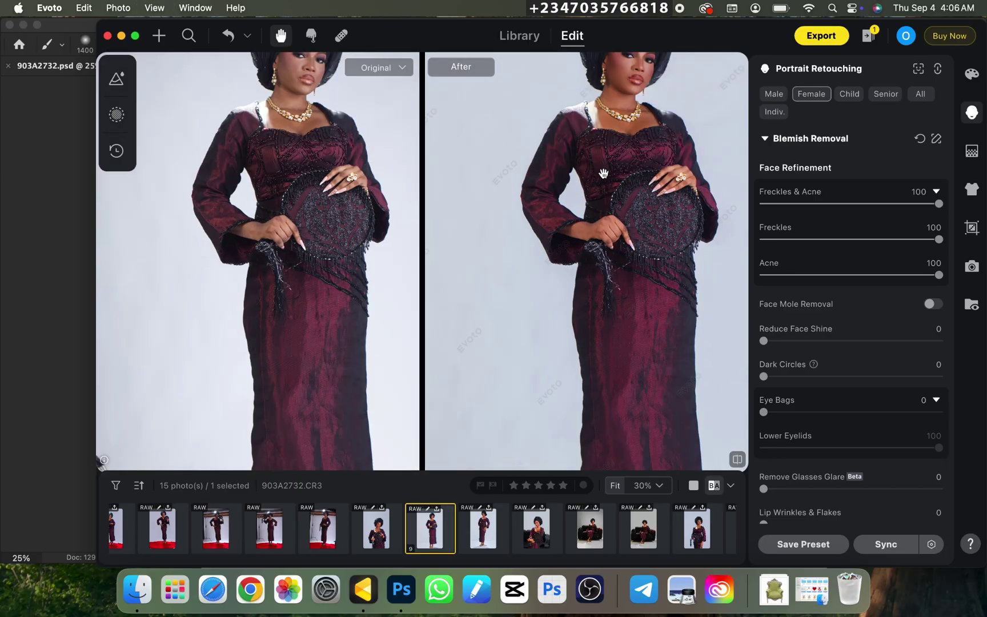
{"action": "scroll", "coordinate": [592, 346], "scroll_direction": "up", "scroll_amount": 2}
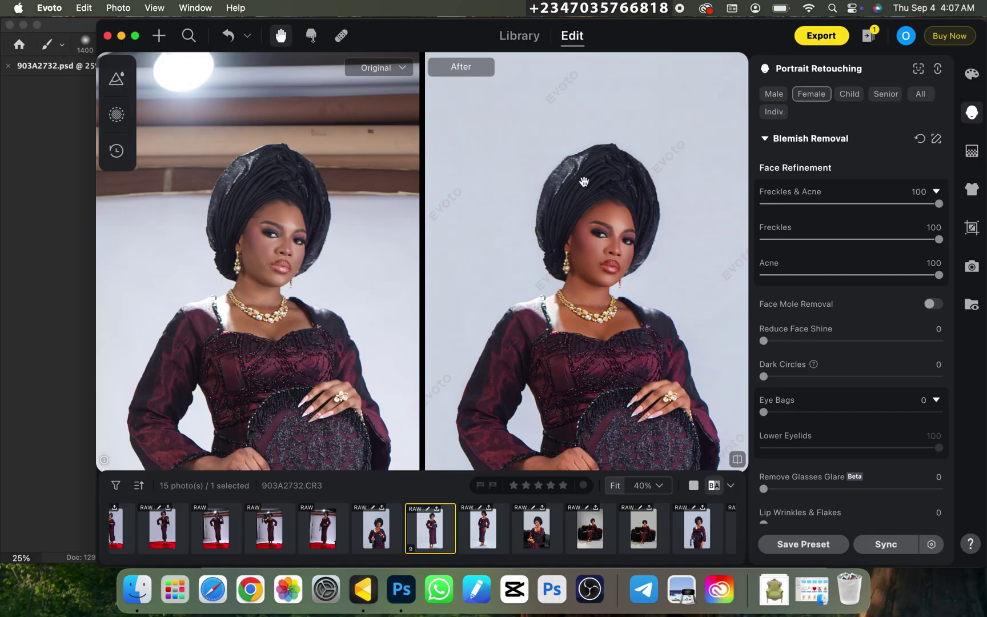
{"action": "scroll", "coordinate": [400, 227], "scroll_direction": "down", "scroll_amount": 5}
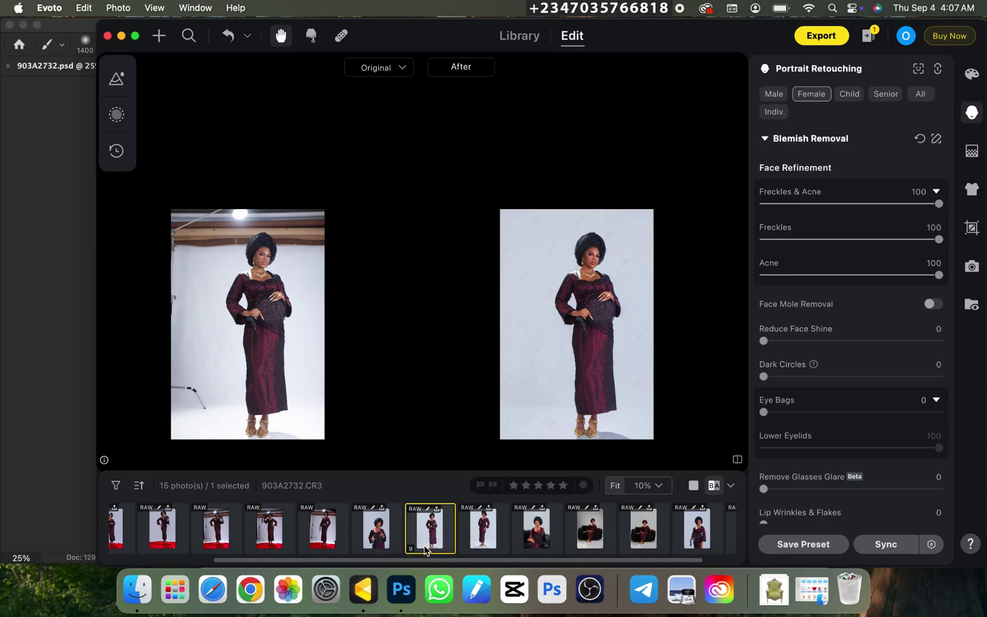
Back in Photoshop, briefly show the garden layer, hide it again, and select the Background layer
{"action": "left_click", "coordinate": [402, 589]}
{"action": "key", "text": "super+minus"}
{"action": "key", "text": "super+minus"}
{"action": "key", "text": "super+equal"}
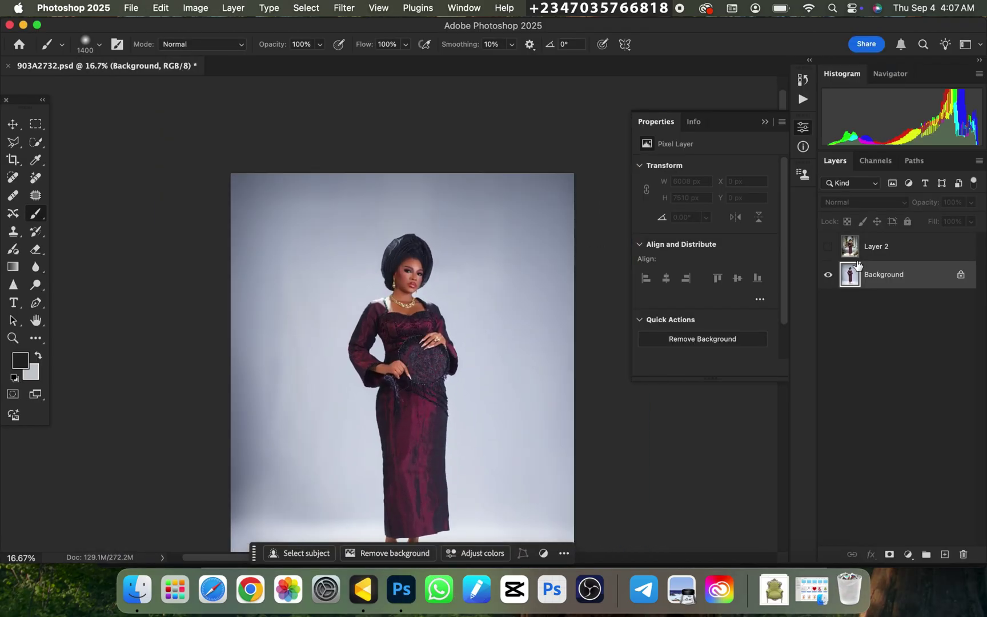
{"action": "left_click", "coordinate": [920, 256]}
{"action": "left_click", "coordinate": [825, 248]}
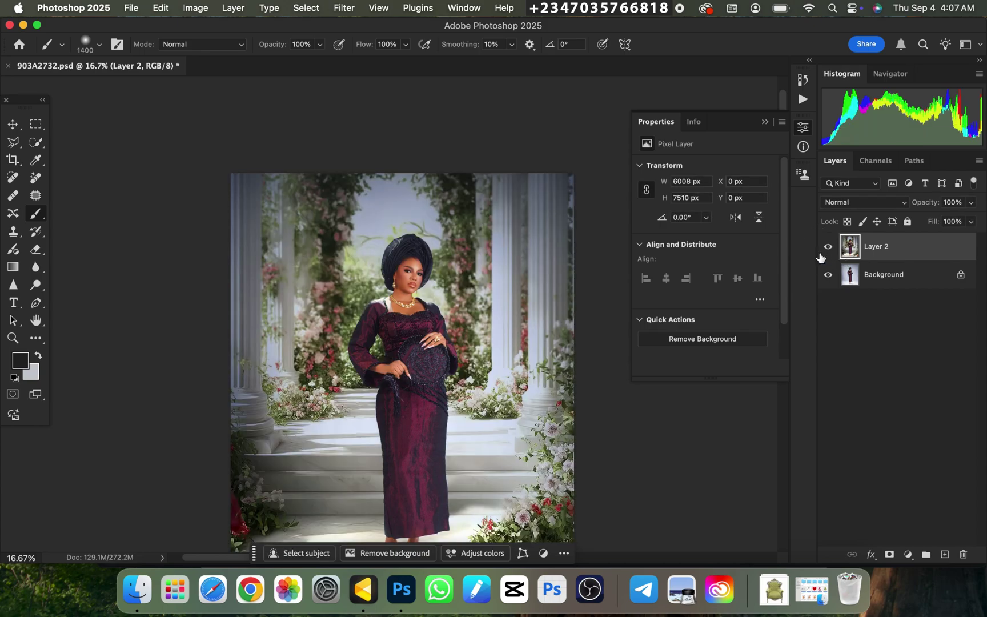
{"action": "key", "text": "super+minus"}
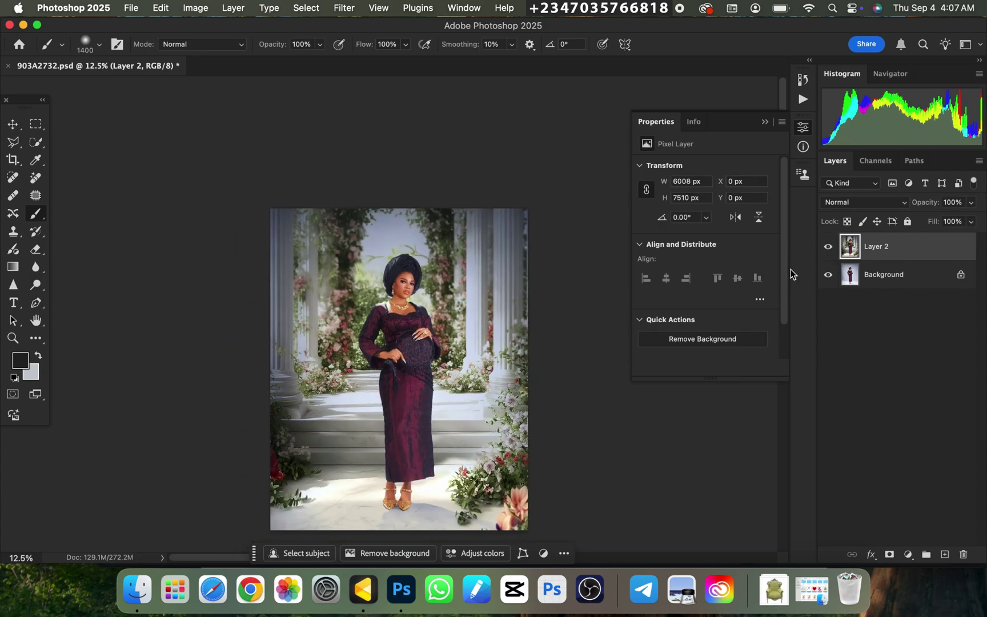
{"action": "key", "text": "super+equal"}
{"action": "left_click", "coordinate": [827, 247]}
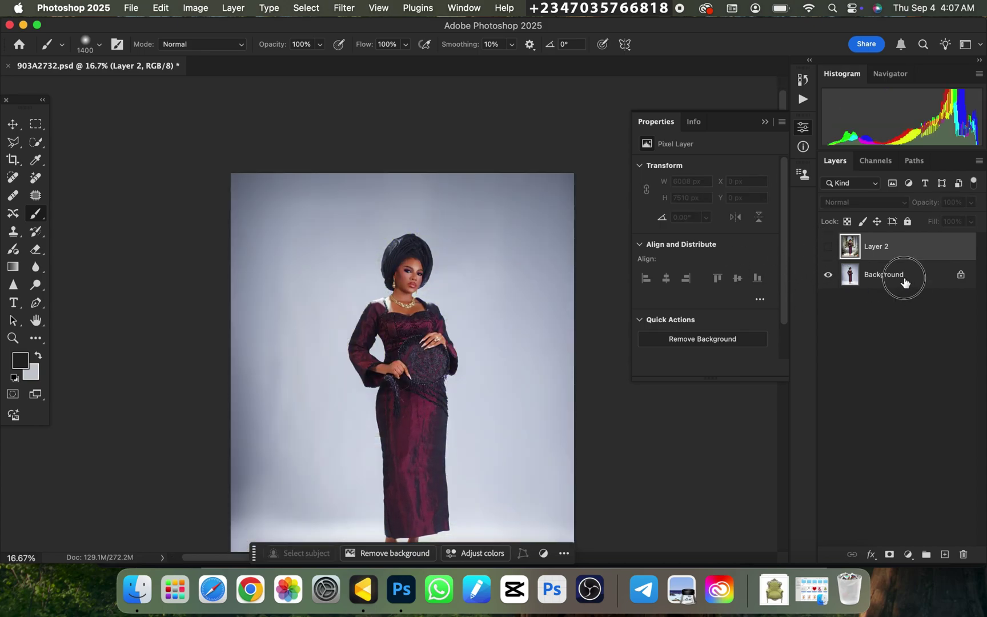
{"action": "left_click", "coordinate": [901, 284]}
{"action": "key", "text": "super+minus"}
{"action": "key", "text": "super+minus"}
{"action": "key", "text": "super+equal"}
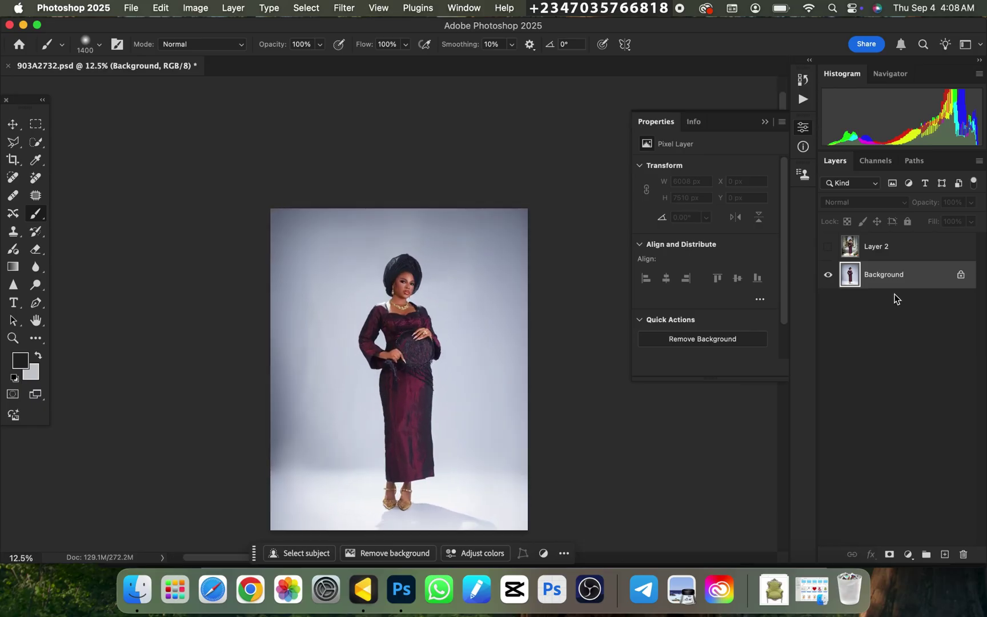
Duplicate the Background layer and rename the copy 'subject'
{"action": "key", "text": "super+j"}
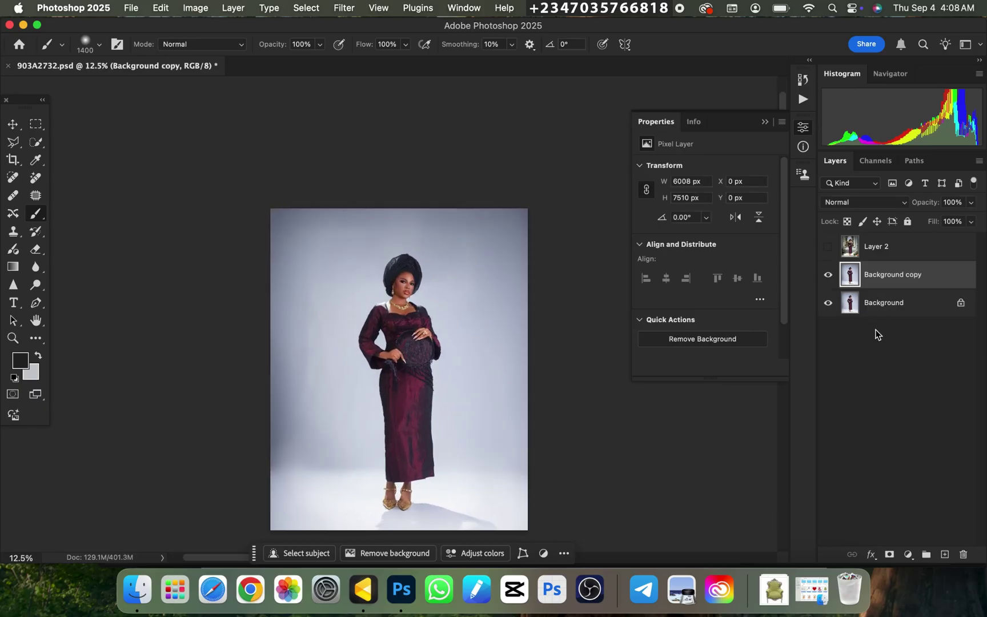
{"action": "double_click", "coordinate": [893, 276]}
{"action": "type", "text": "subject"}
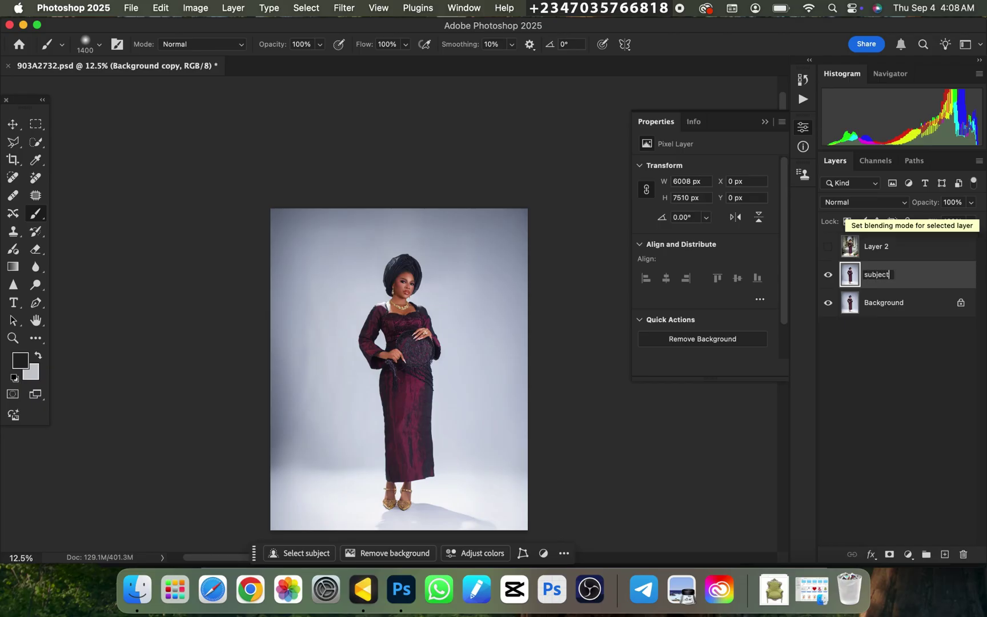
{"action": "key", "text": "Return"}
{"action": "key", "text": "super+equal"}
{"action": "key", "text": "super+minus"}
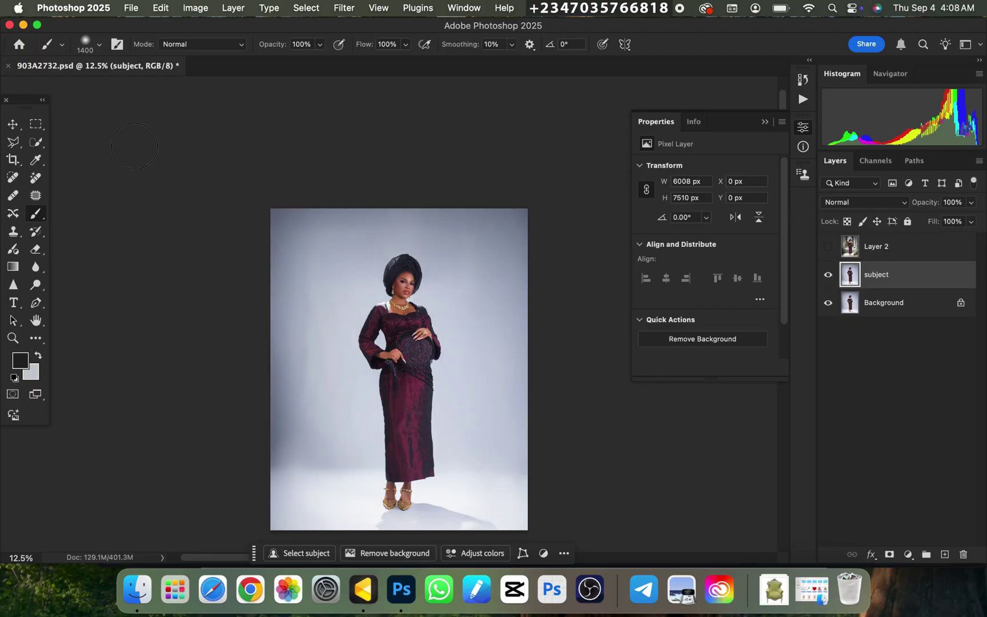
With Quick Selection active, load the saved 'demax' channel as a selection around the woman
{"action": "left_click", "coordinate": [34, 143]}
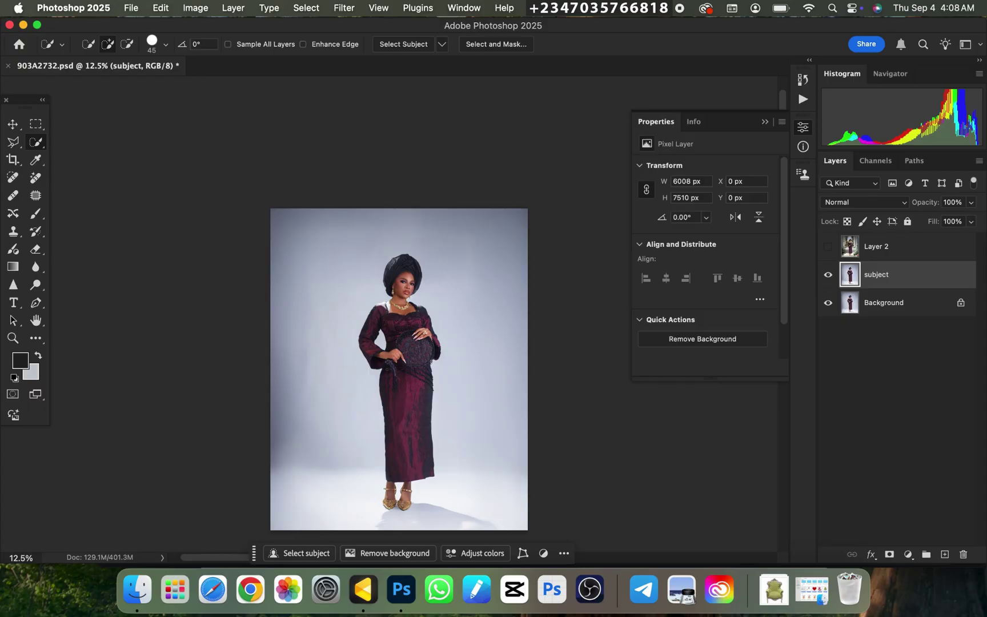
{"action": "left_click", "coordinate": [305, 7]}
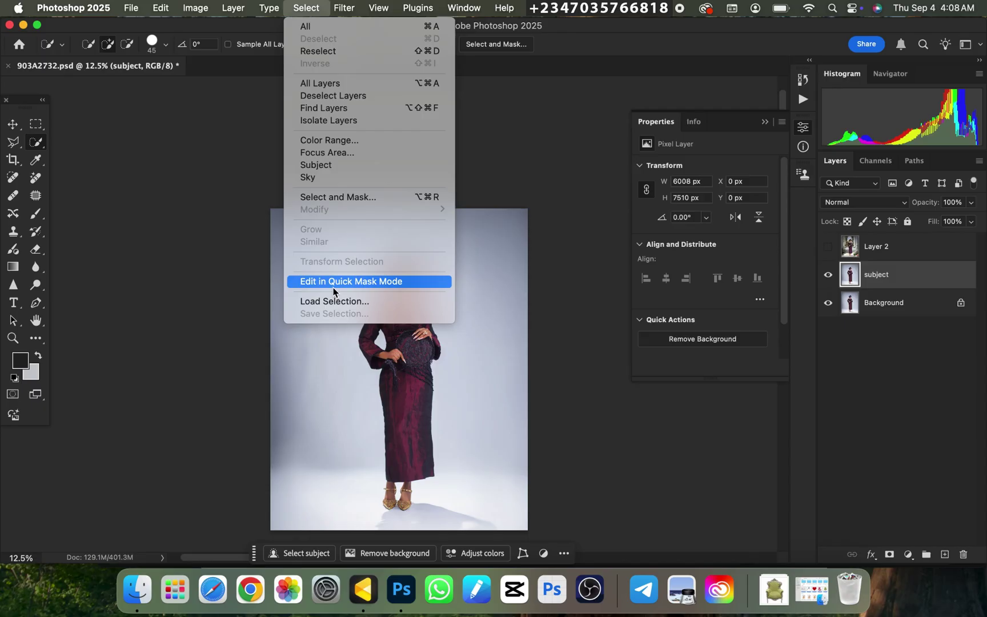
{"action": "left_click", "coordinate": [344, 304]}
{"action": "left_click", "coordinate": [467, 249]}
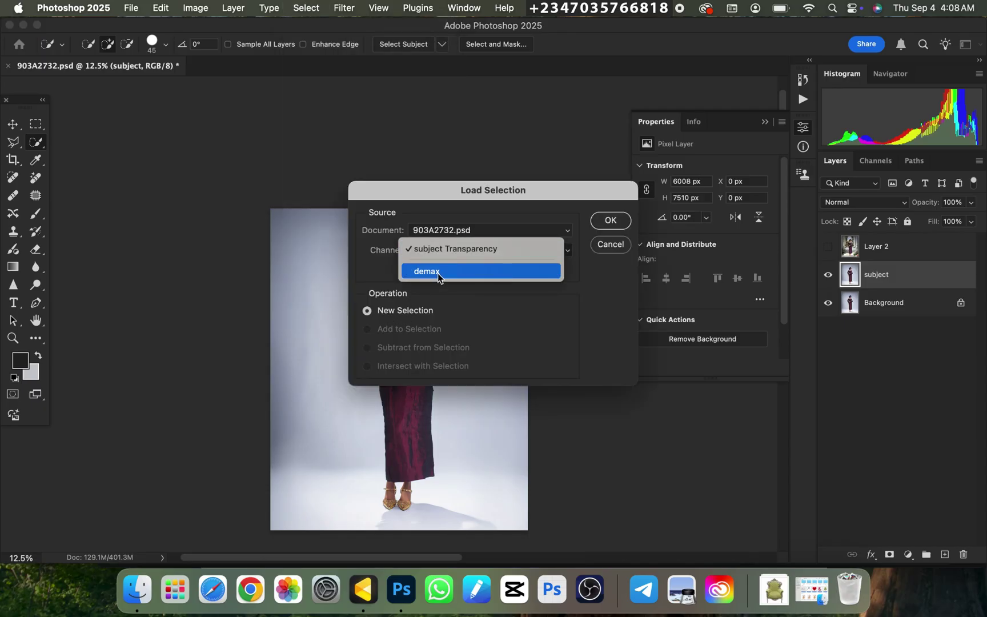
{"action": "left_click", "coordinate": [438, 274]}
{"action": "key", "text": "Return"}
{"action": "key", "text": "super+equal"}
{"action": "key", "text": "super+equal"}
{"action": "key", "text": "super+equal"}
{"action": "key", "text": "super+equal"}
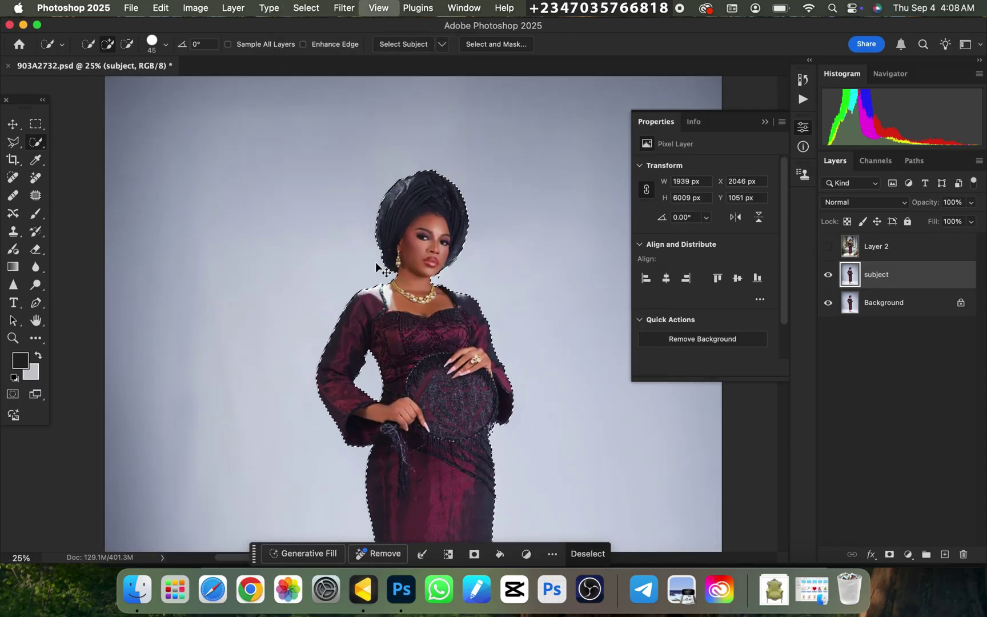
{"action": "scroll", "coordinate": [425, 266], "scroll_direction": "down", "scroll_amount": 6}
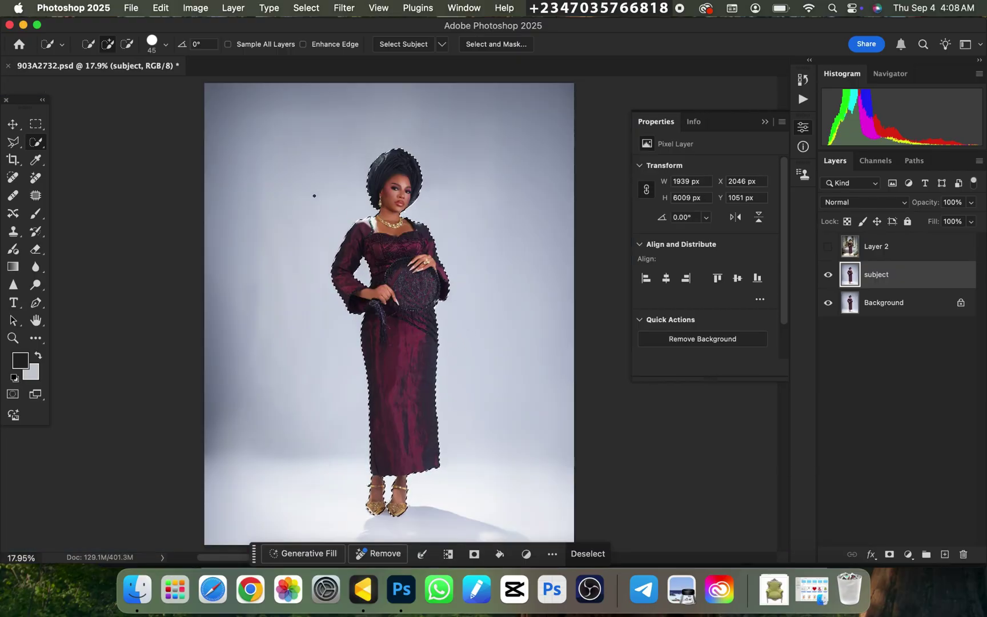
Feather the woman's selection with a 2.0 pixel radius
{"action": "right_click", "coordinate": [365, 213]}
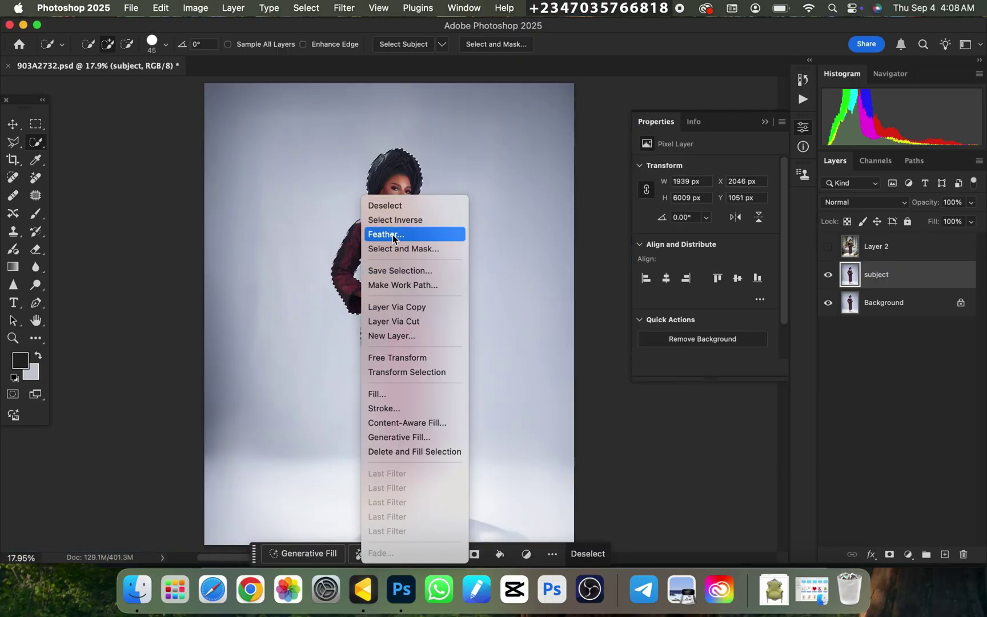
{"action": "left_click", "coordinate": [393, 235]}
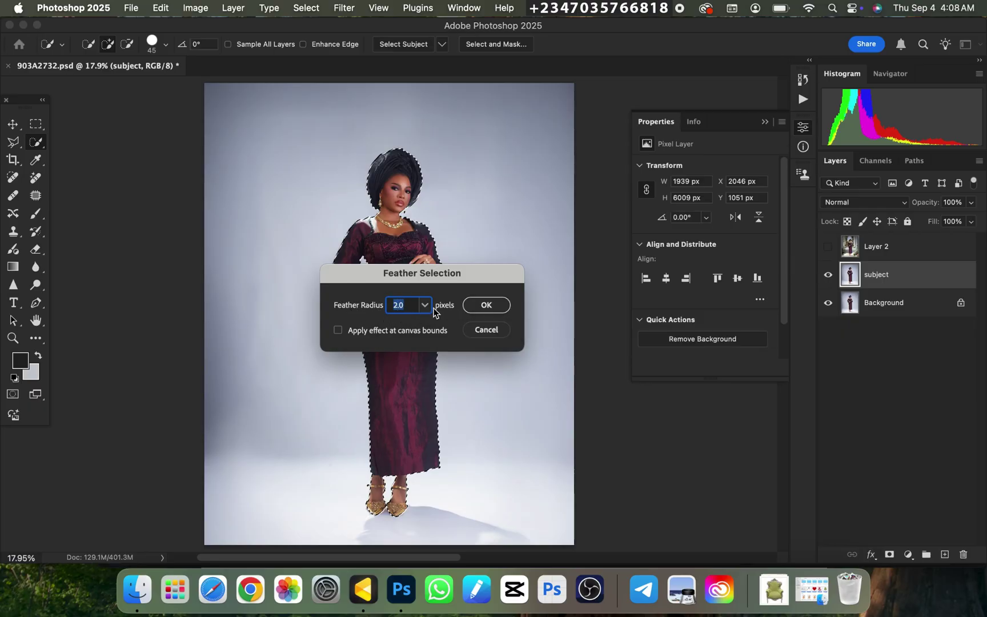
{"action": "left_click", "coordinate": [492, 306]}
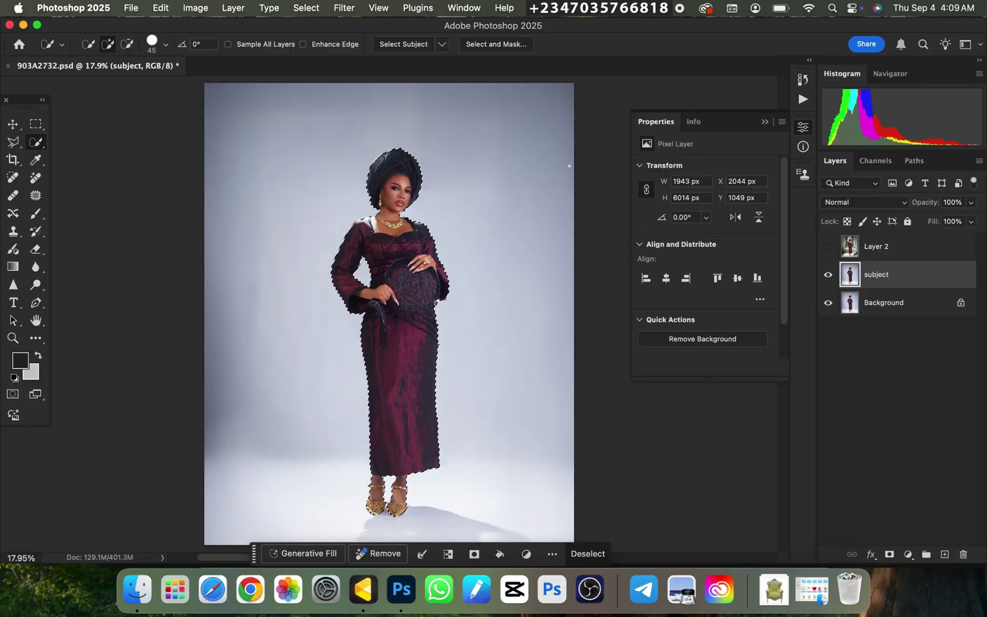
Add a layer mask to subject from the selection and toggle Background to check the cutout
{"action": "left_click", "coordinate": [889, 554]}
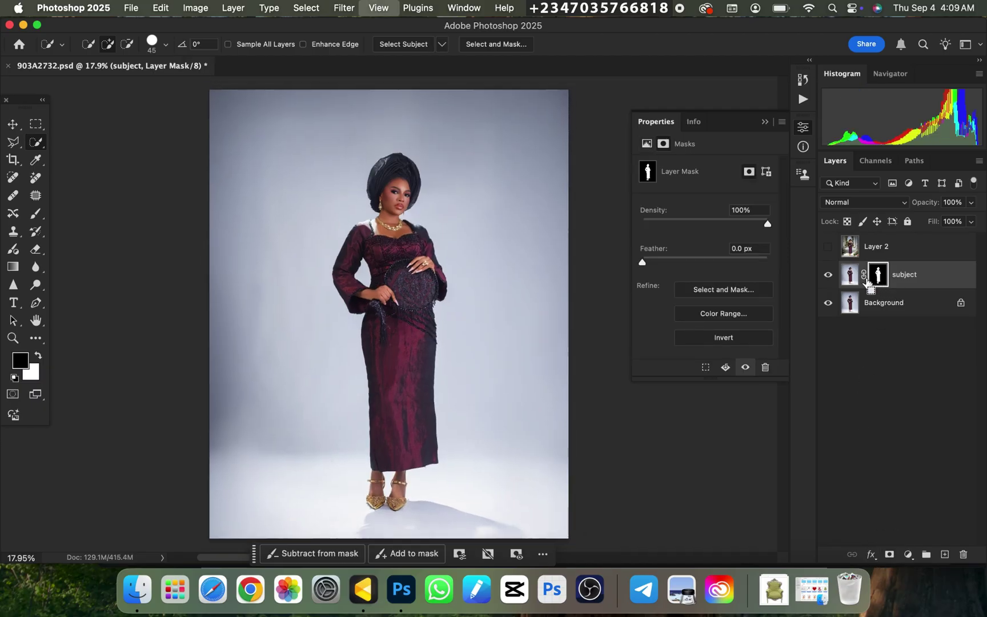
{"action": "key", "text": "super+equal"}
{"action": "key", "text": "super+minus"}
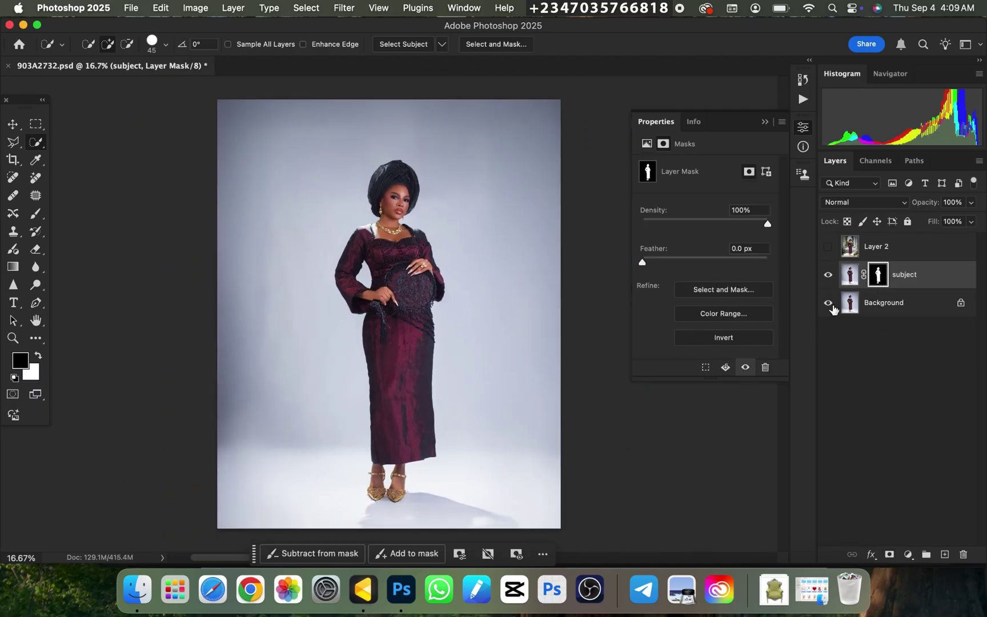
{"action": "left_click", "coordinate": [829, 304]}
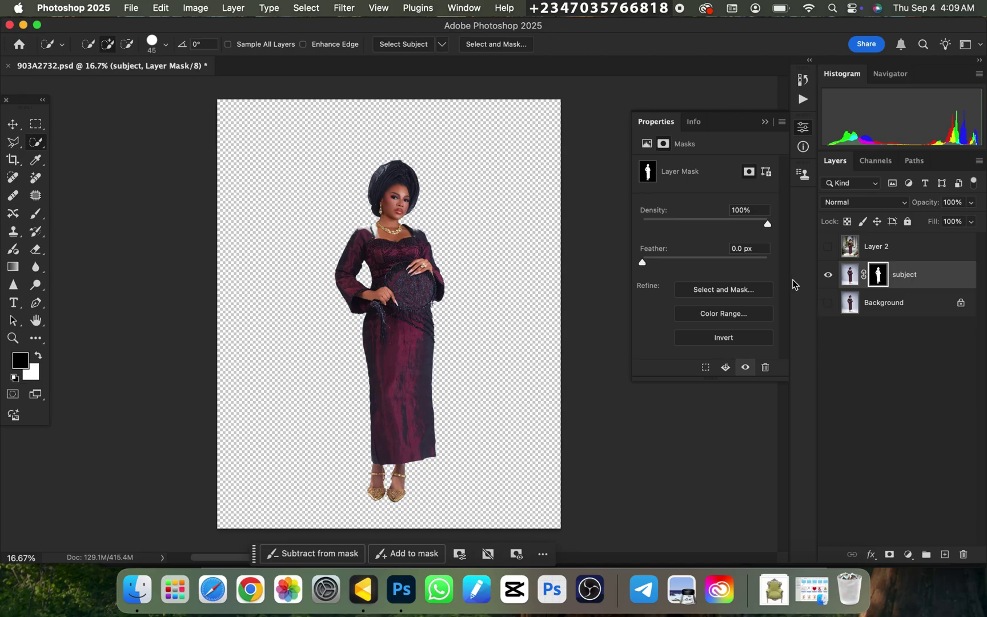
{"action": "left_click", "coordinate": [827, 302]}
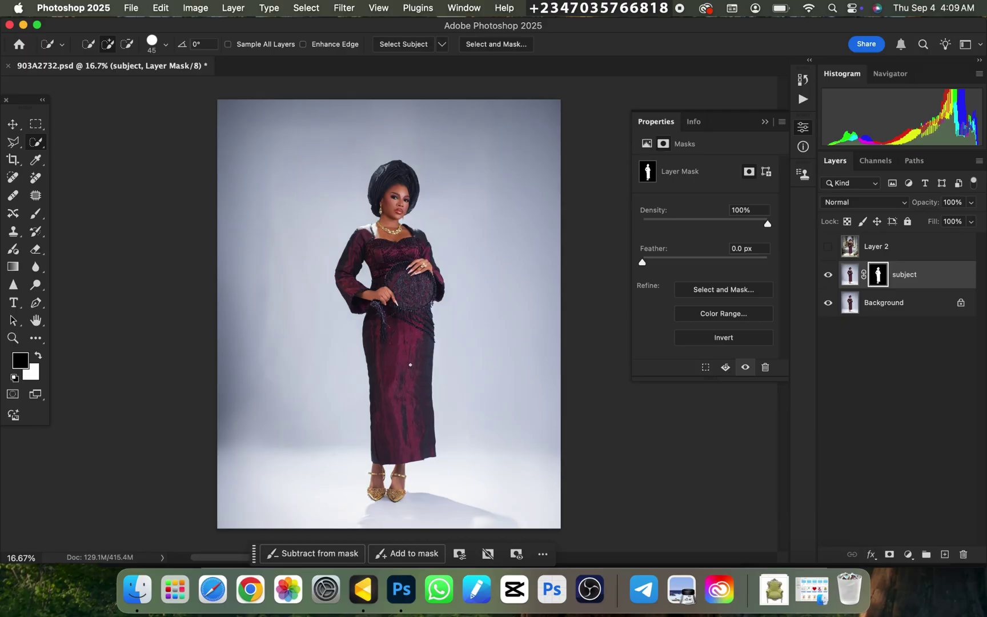
Find the Ethereal elegance garden arch image in Finder's background folder and drag it into Photoshop
{"action": "left_click", "coordinate": [139, 588]}
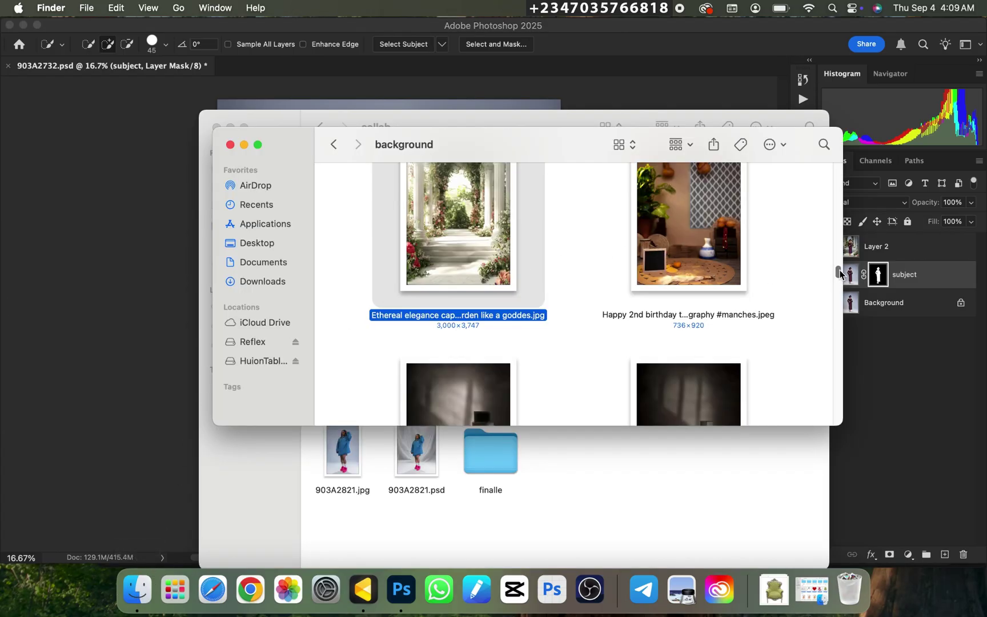
{"action": "mouse_move", "coordinate": [839, 273]}
{"action": "left_mouse_down"}
{"action": "mouse_move", "coordinate": [834, 253]}
{"action": "mouse_move", "coordinate": [836, 266]}
{"action": "left_mouse_up"}
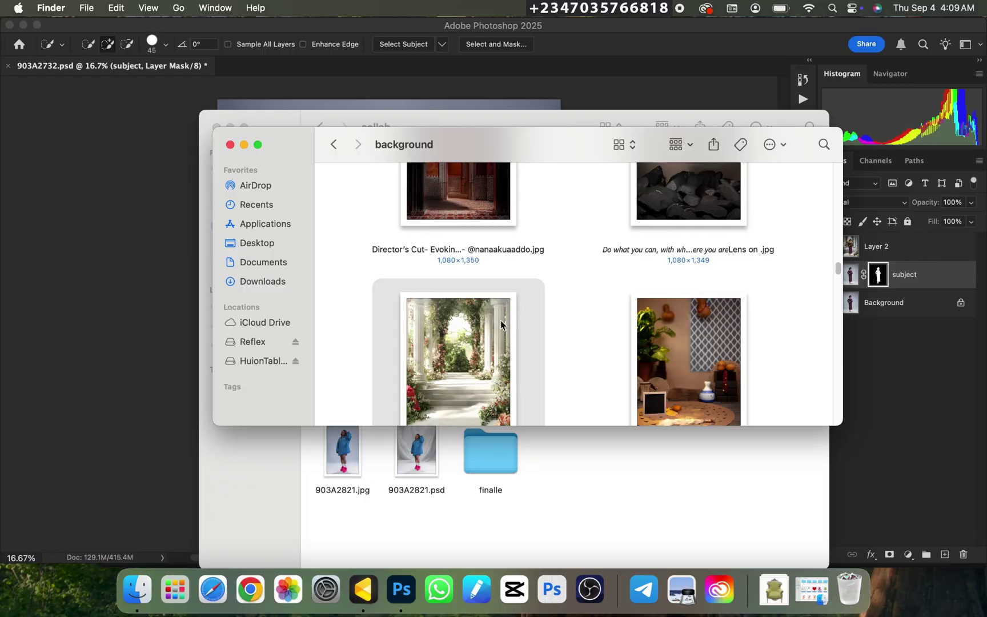
{"action": "mouse_move", "coordinate": [500, 320]}
{"action": "left_mouse_down"}
{"action": "mouse_move", "coordinate": [468, 457]}
{"action": "mouse_move", "coordinate": [836, 341]}
{"action": "left_mouse_up"}
{"action": "scroll", "coordinate": [834, 272], "scroll_direction": "down", "scroll_amount": 5}
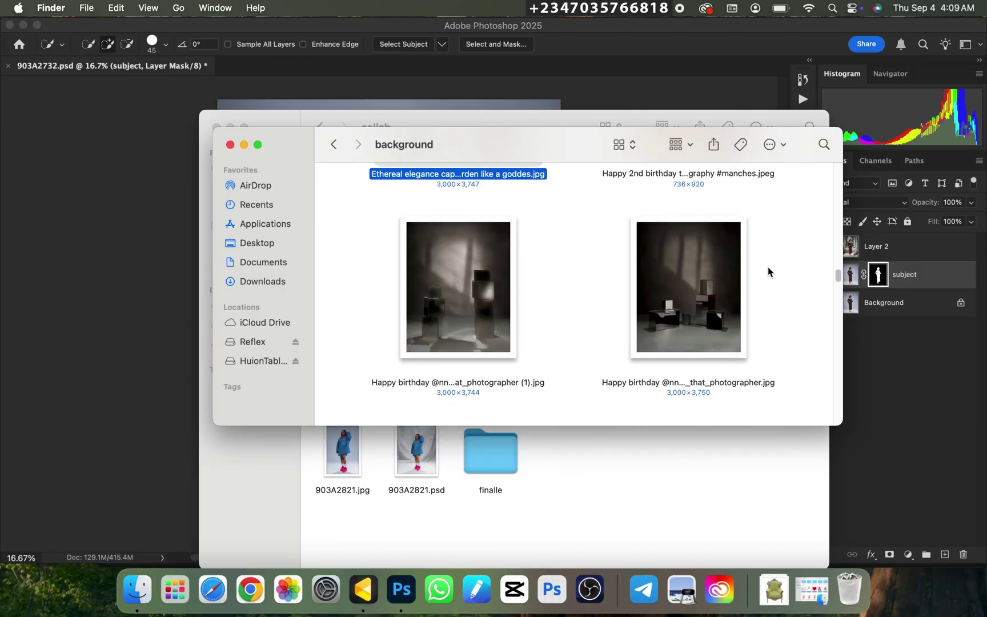
{"action": "scroll", "coordinate": [837, 276], "scroll_direction": "up", "scroll_amount": 5}
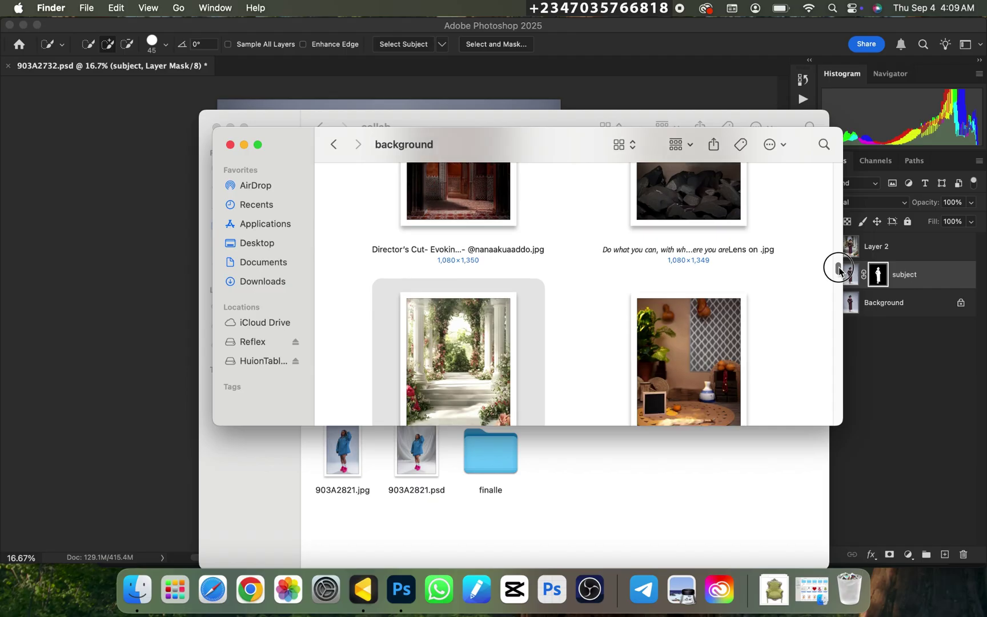
{"action": "scroll", "coordinate": [834, 279], "scroll_direction": "down", "scroll_amount": 3}
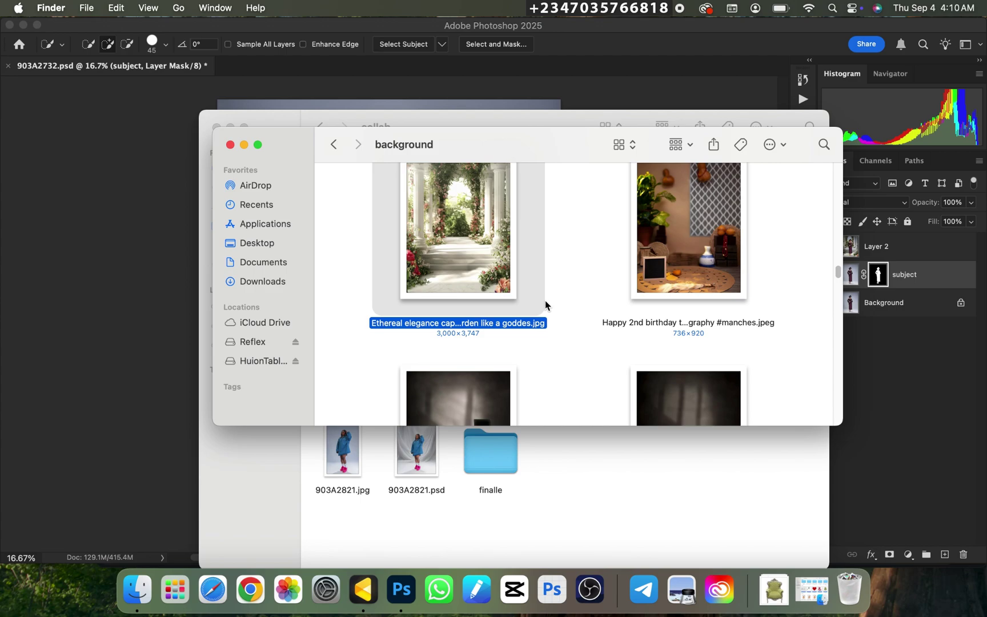
{"action": "left_click_drag", "start_coordinate": [448, 255], "coordinate": [130, 293]}
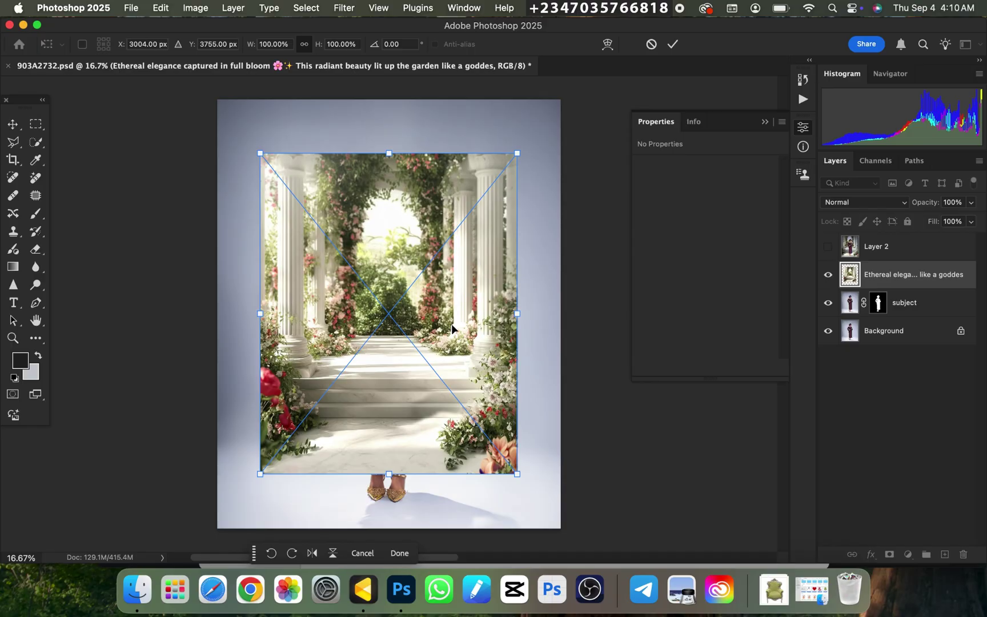
Scale the placed garden image to 141%, nudge it slightly left, and commit the transform
{"action": "left_click_drag", "start_coordinate": [519, 314], "coordinate": [580, 313]}
{"action": "left_click_drag", "start_coordinate": [259, 324], "coordinate": [219, 311]}
{"action": "mouse_move", "coordinate": [399, 312]}
{"action": "left_mouse_down"}
{"action": "mouse_move", "coordinate": [389, 311]}
{"action": "mouse_move", "coordinate": [391, 297]}
{"action": "mouse_move", "coordinate": [385, 305]}
{"action": "left_mouse_up"}
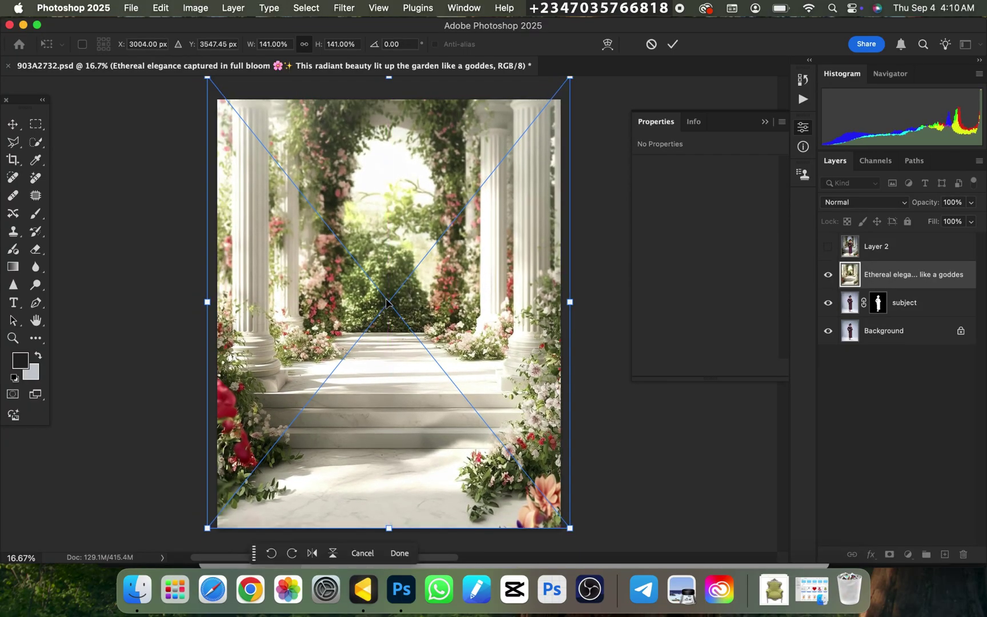
{"action": "key", "text": "Return"}
{"action": "key", "text": "w"}
{"action": "key", "text": "super+minus"}
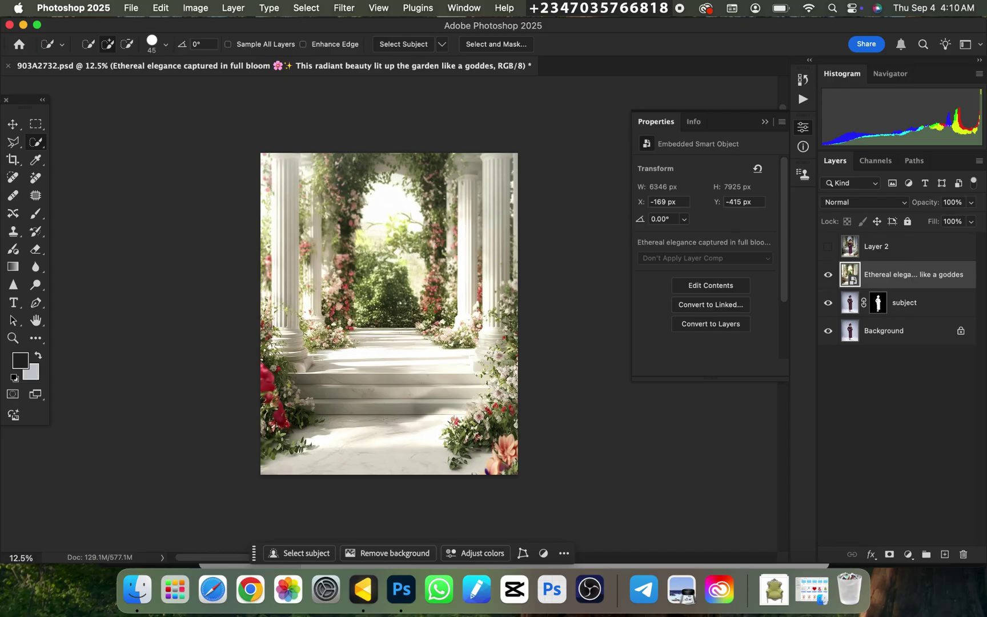
Move the Ethereal elegance layer below subject, then zoom to 25% to inspect the feet
{"action": "key", "text": "super+plus"}
{"action": "key", "text": "super+minus"}
{"action": "left_click_drag", "start_coordinate": [896, 278], "coordinate": [888, 305]}
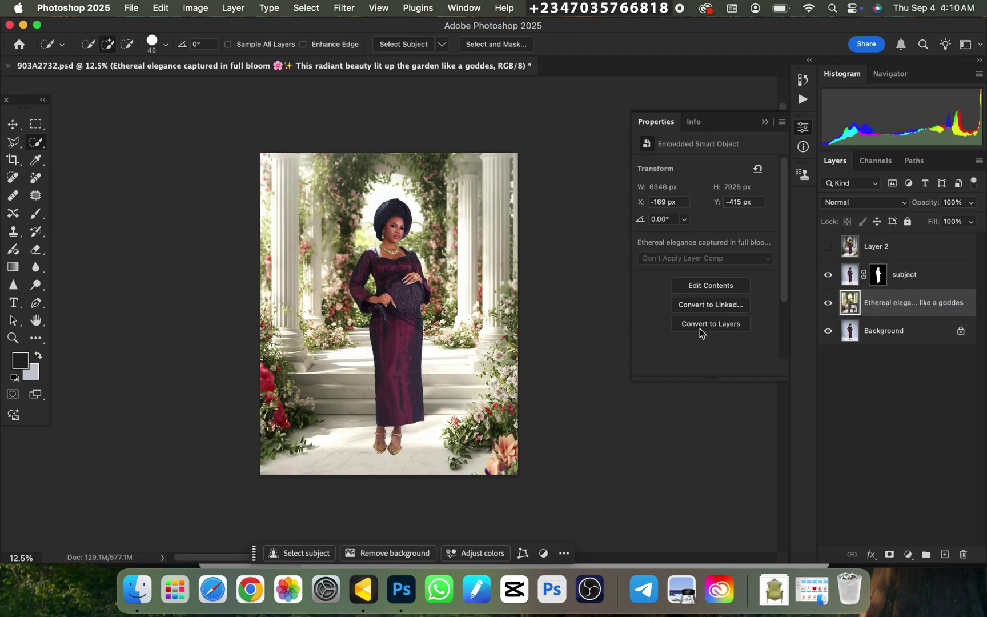
{"action": "key", "text": "super+plus"}
{"action": "key", "text": "super+minus"}
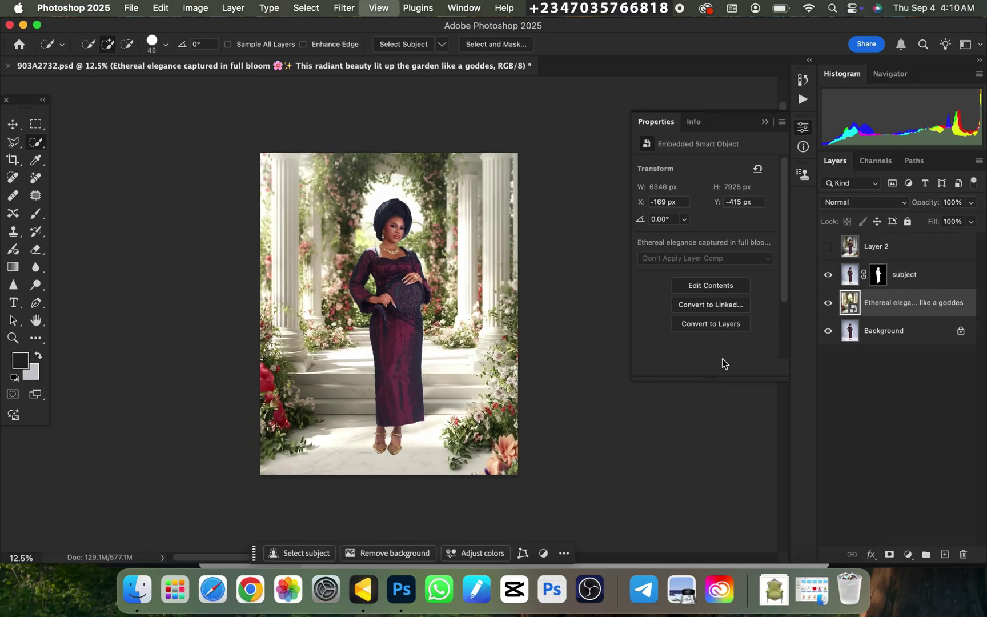
{"action": "key", "text": "super+plus"}
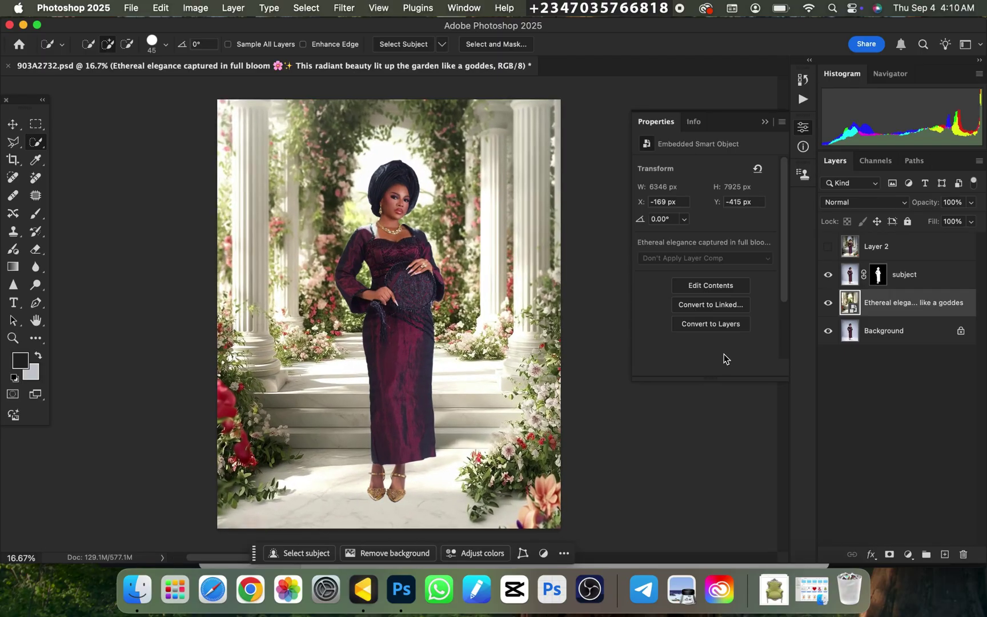
{"action": "key", "text": "super+minus"}
{"action": "key", "text": "super+minus"}
{"action": "key", "text": "super+plus"}
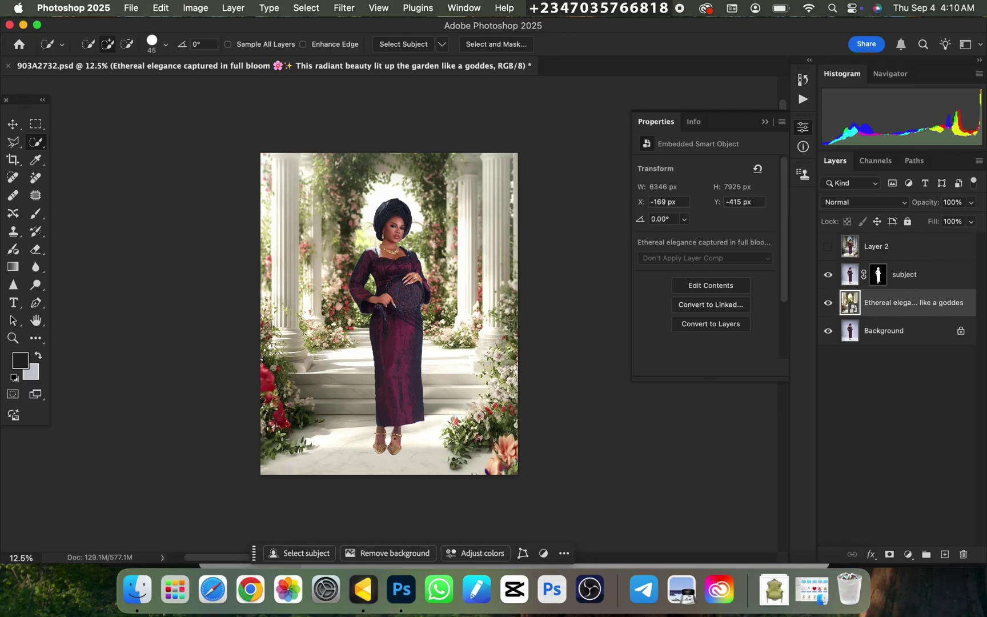
{"action": "key", "text": "super+plus"}
{"action": "key", "text": "super+plus"}
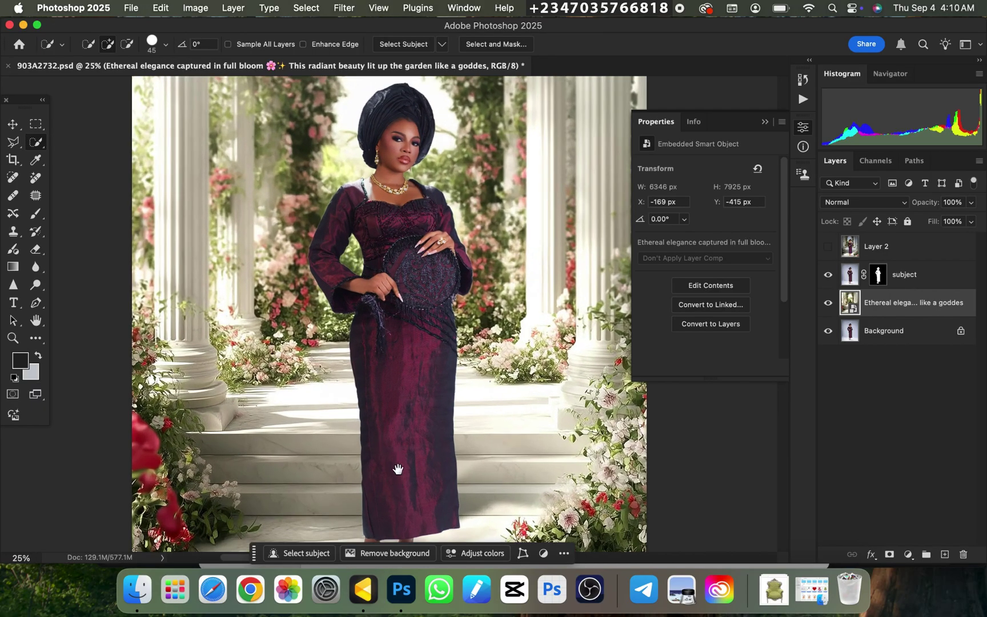
{"action": "scroll", "coordinate": [396, 399], "scroll_direction": "down", "scroll_amount": 5}
{"action": "key", "text": "super+plus"}
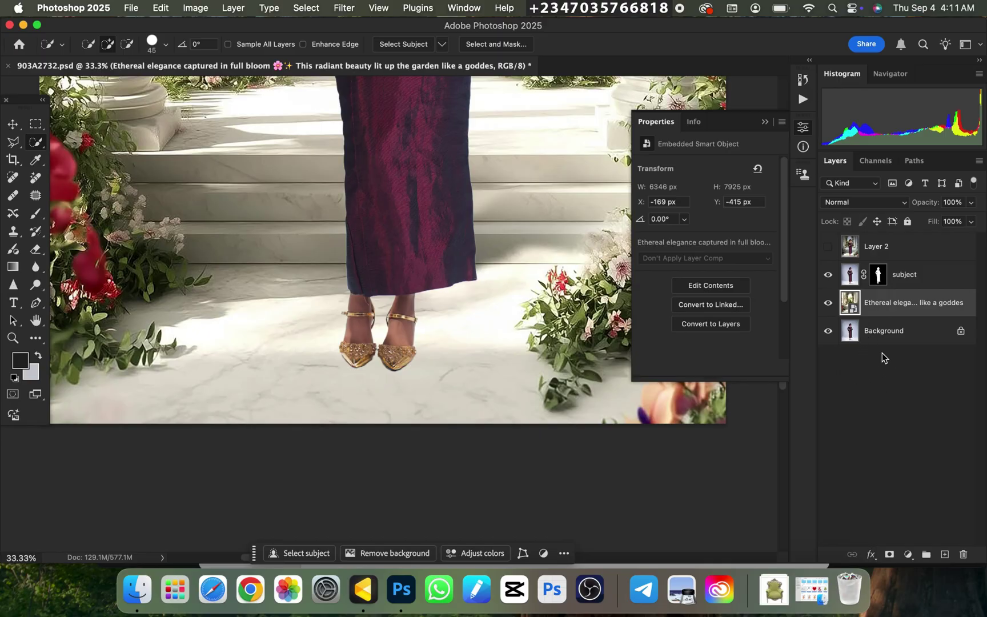
Duplicate the Background layer as 'shadow' and move it above the garden layer
{"action": "left_click", "coordinate": [899, 337]}
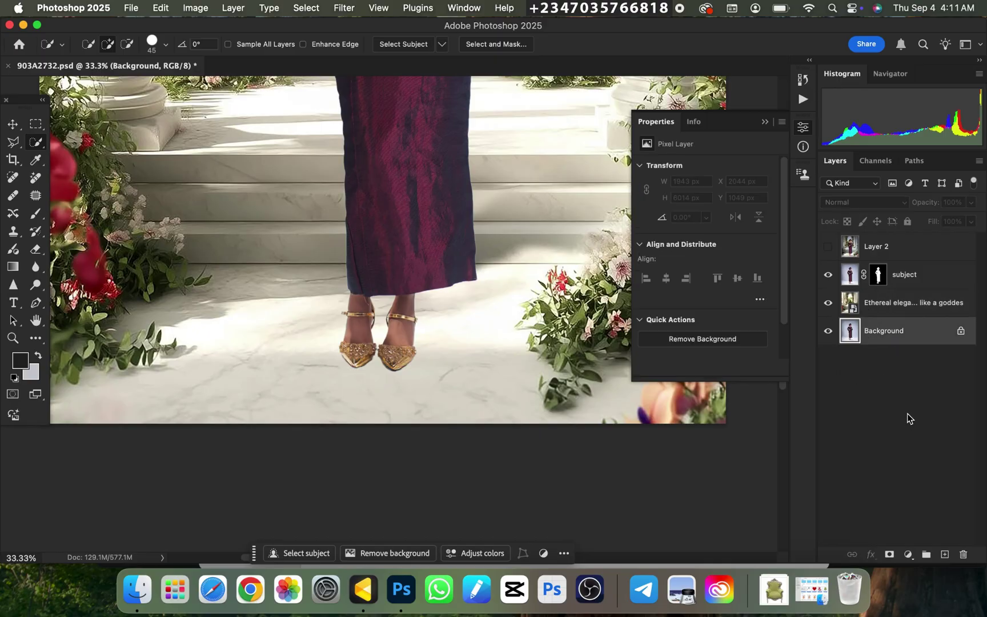
{"action": "key", "text": "super+j"}
{"action": "double_click", "coordinate": [893, 331]}
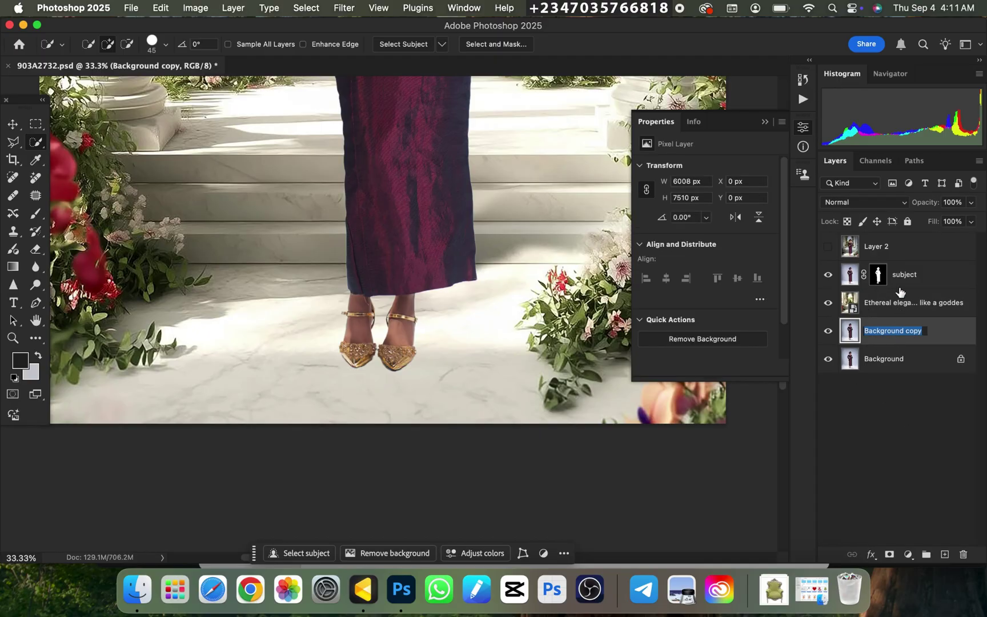
{"action": "type", "text": "shadow"}
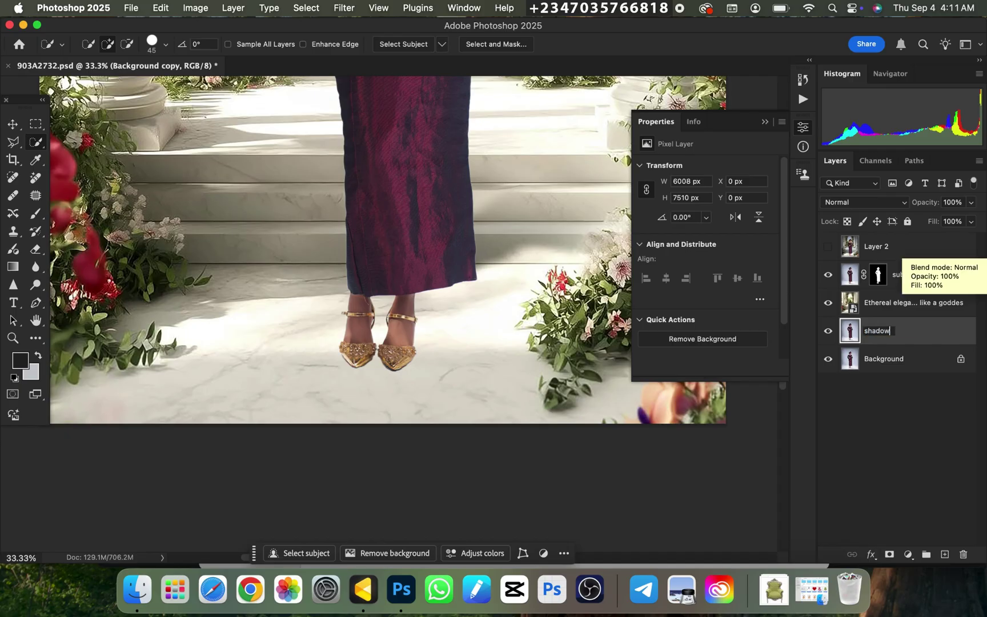
{"action": "key", "text": "Return"}
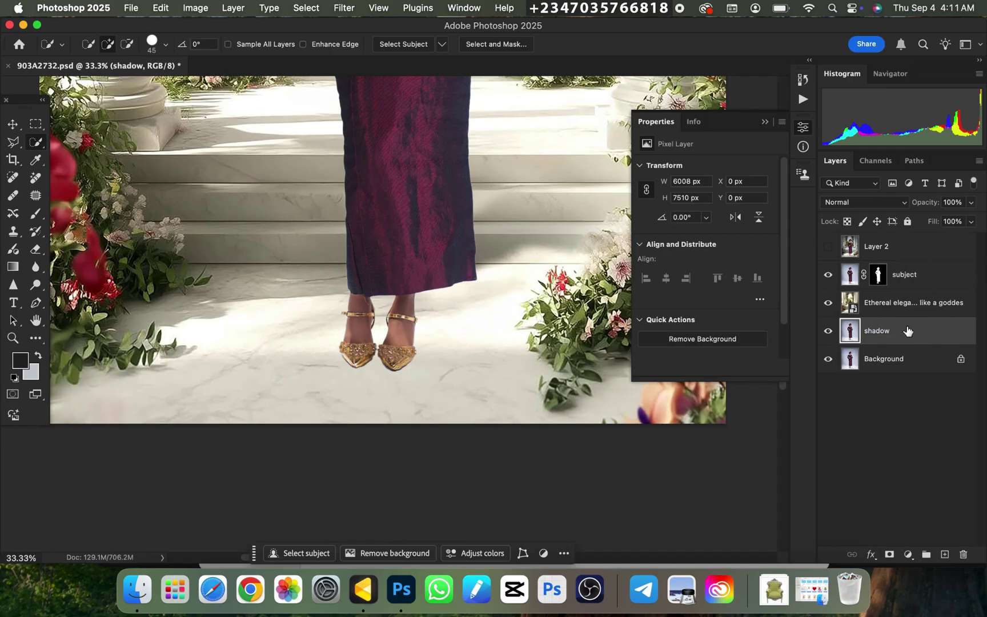
{"action": "left_click_drag", "start_coordinate": [907, 331], "coordinate": [898, 291]}
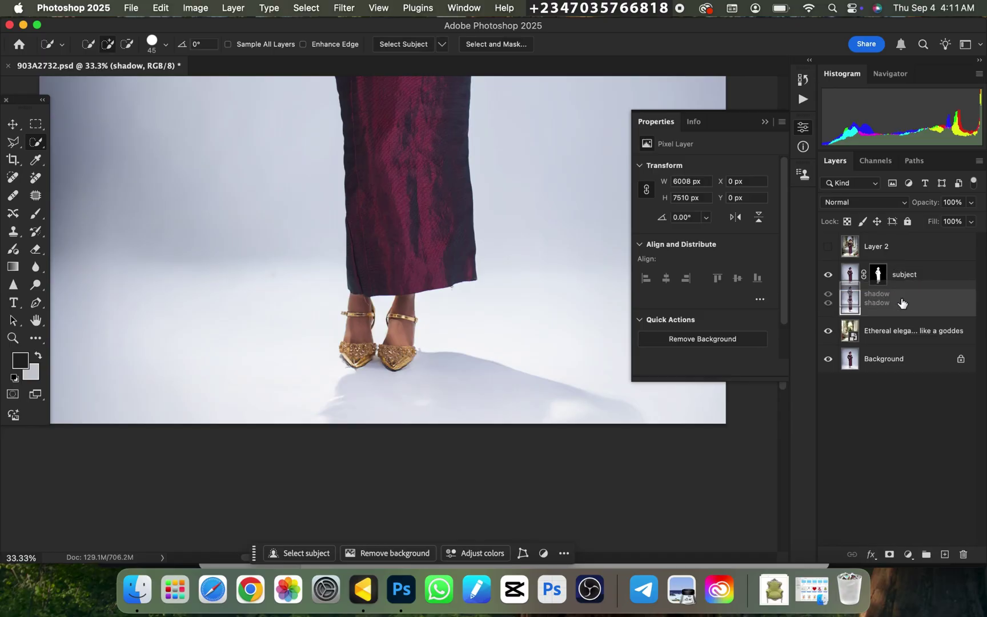
Set the shadow layer to Multiply and toggle it to compare the shadow under the feet
{"action": "left_click", "coordinate": [848, 203]}
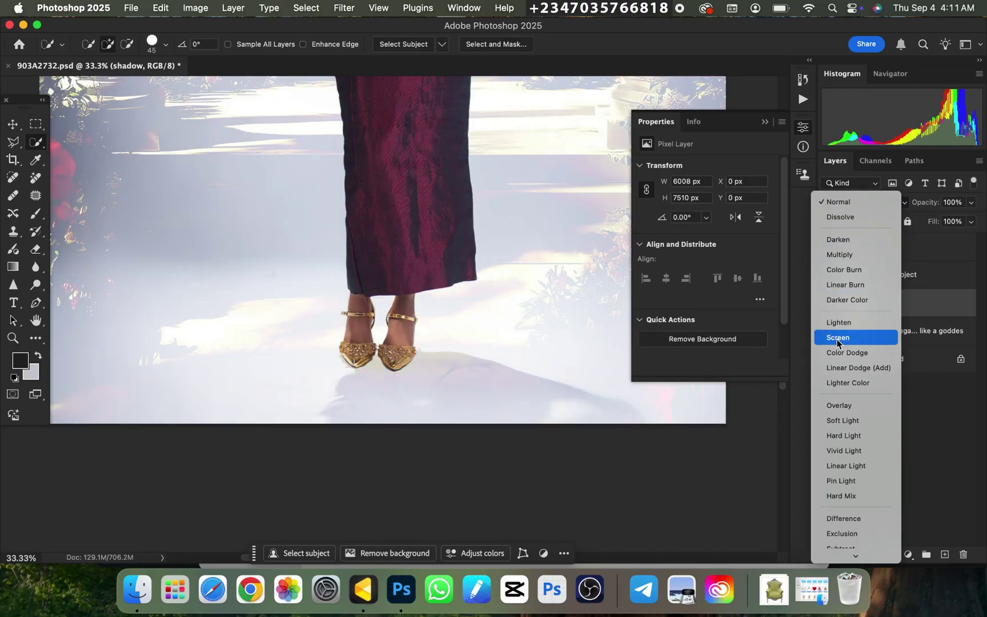
{"action": "left_click", "coordinate": [838, 255]}
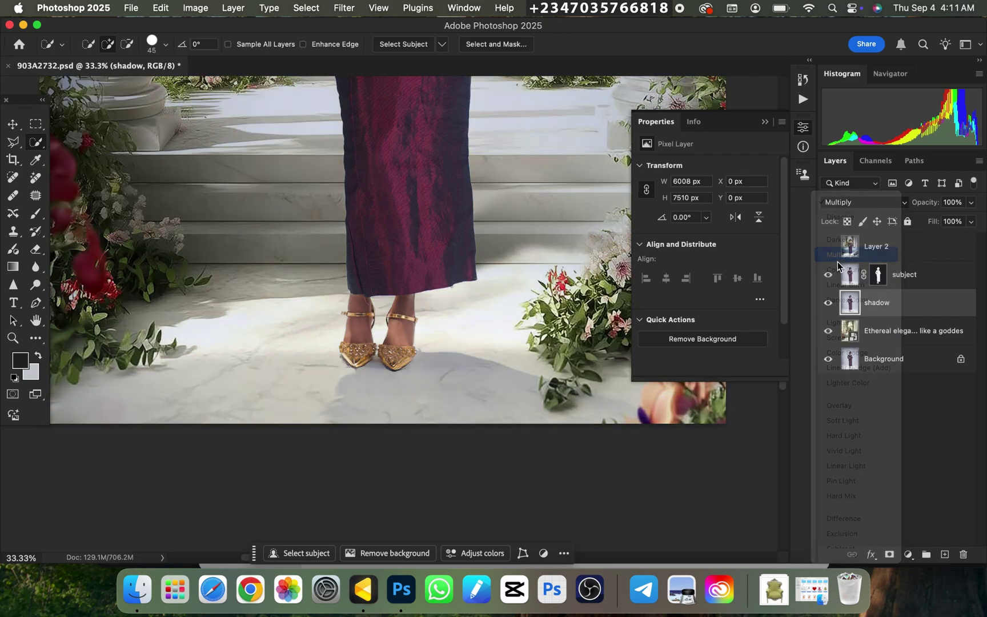
{"action": "key", "text": "super+minus"}
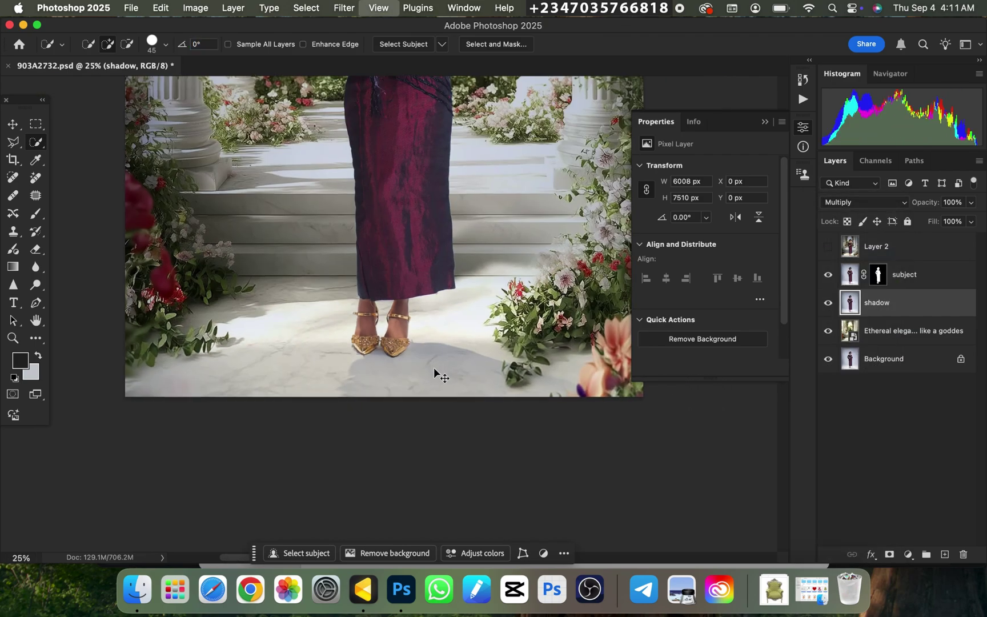
{"action": "key", "text": "super+equal"}
{"action": "left_click", "coordinate": [828, 306]}
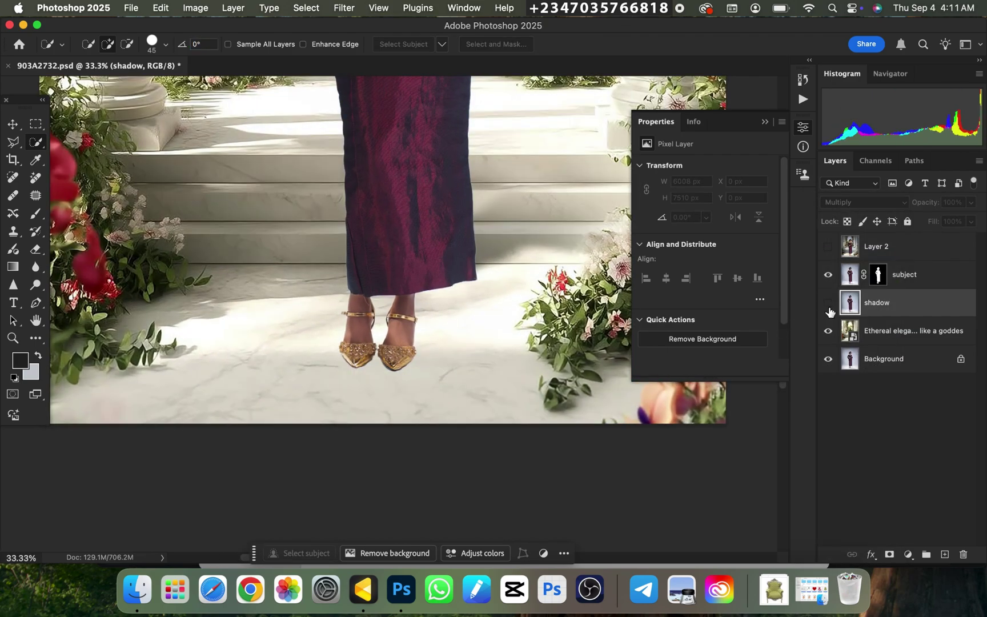
{"action": "left_click", "coordinate": [828, 303]}
{"action": "key", "text": "super+minus"}
{"action": "key", "text": "super+minus"}
{"action": "key", "text": "super+minus"}
{"action": "key", "text": "super+minus"}
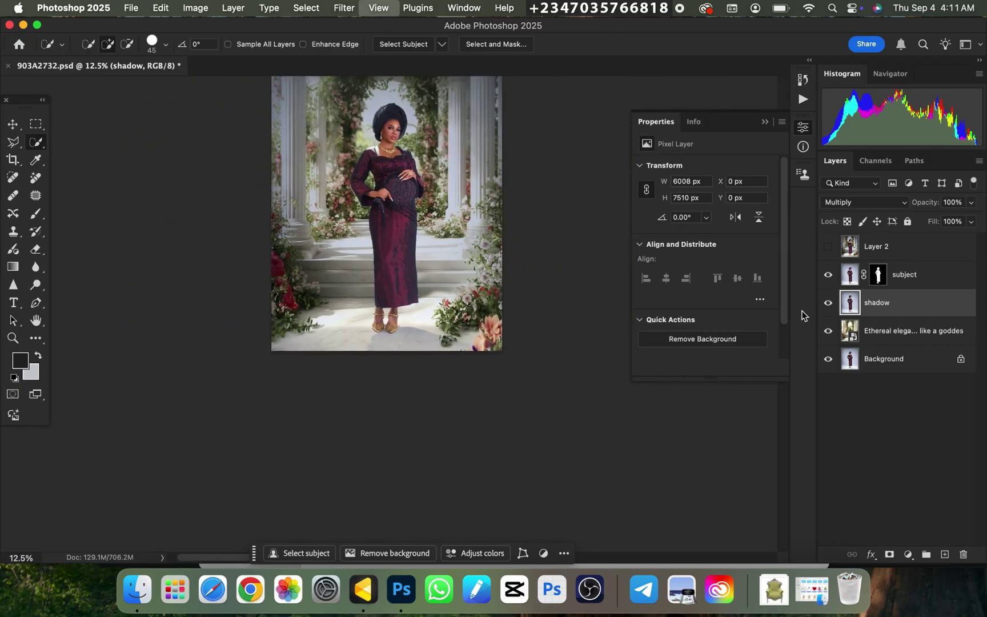
{"action": "key", "text": "super+equal"}
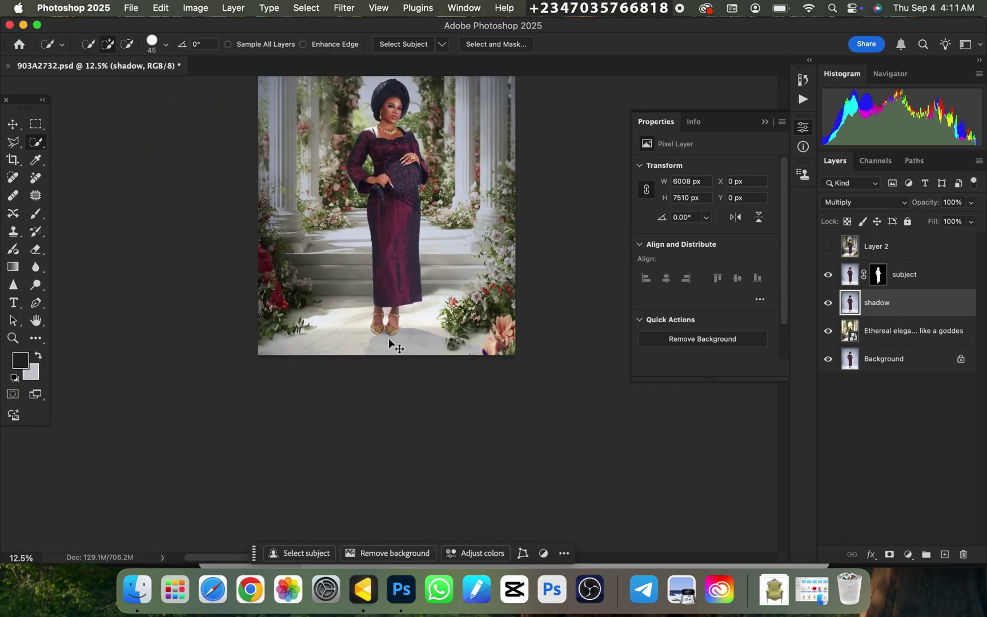
{"action": "key", "text": "super+minus"}
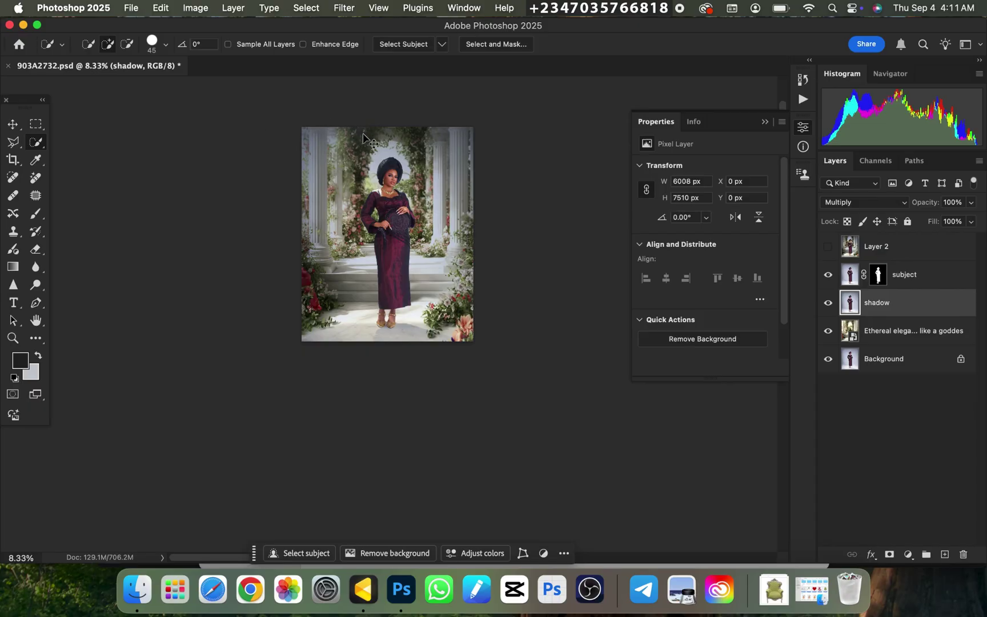
{"action": "key", "text": "super+equal"}
{"action": "key", "text": "super+equal"}
{"action": "key", "text": "super+equal"}
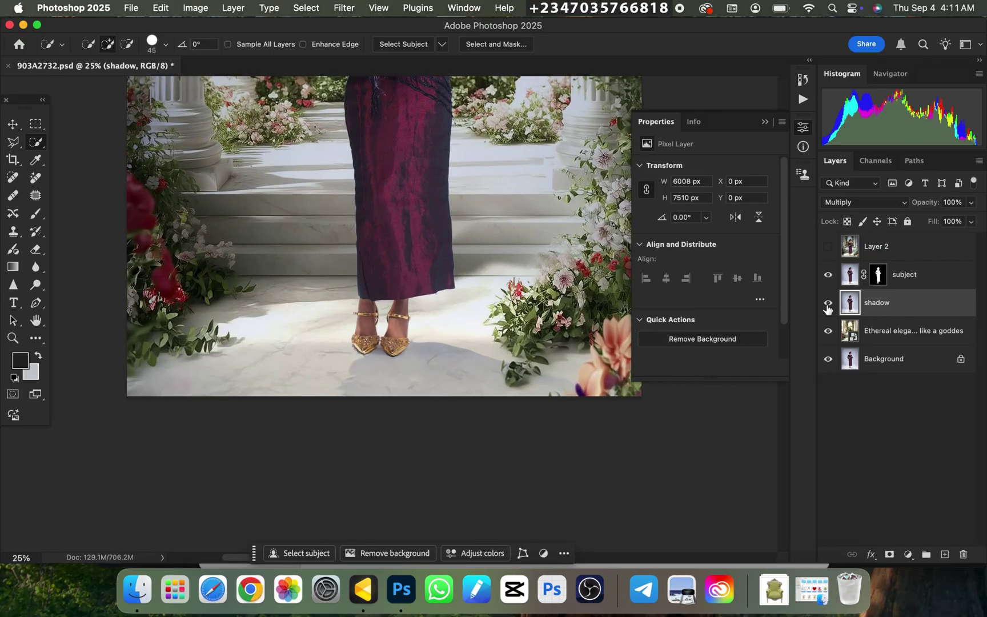
Apply Levels to the shadow layer, raising the black input to 82 and pulling the white slider in slightly
{"action": "key", "text": "super+l"}
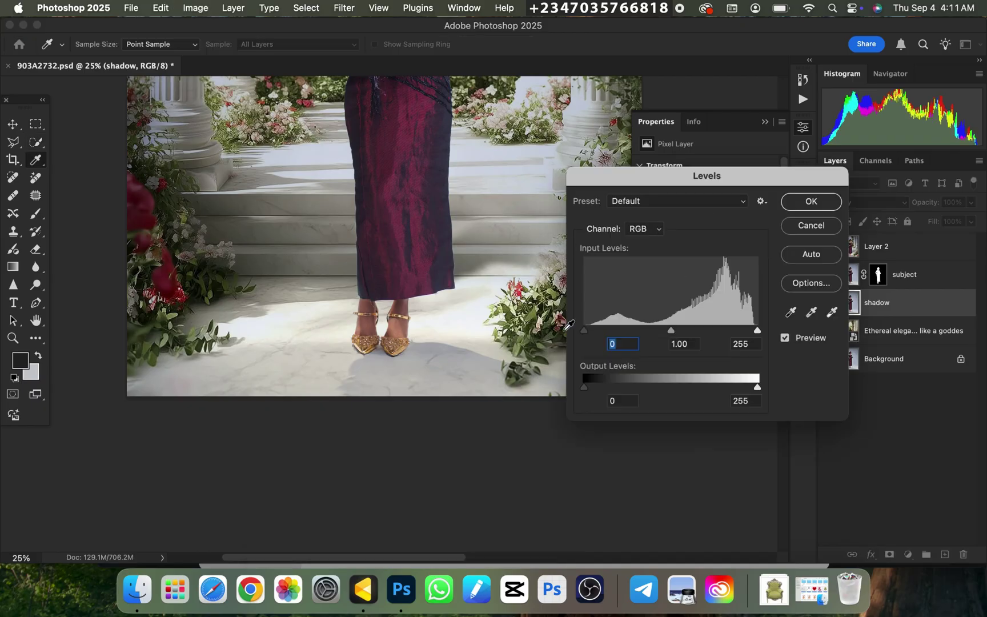
{"action": "left_click_drag", "start_coordinate": [583, 331], "coordinate": [640, 329]}
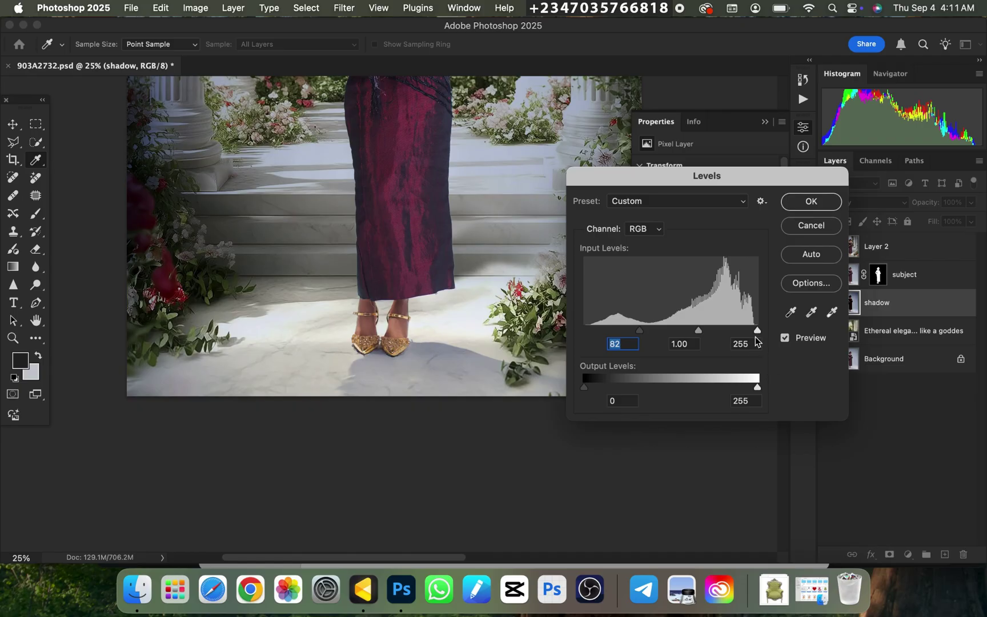
{"action": "mouse_move", "coordinate": [757, 333]}
{"action": "left_mouse_down"}
{"action": "mouse_move", "coordinate": [733, 333]}
{"action": "mouse_move", "coordinate": [741, 336]}
{"action": "left_mouse_up"}
{"action": "key", "text": "Return"}
{"action": "key", "text": "w"}
{"action": "key", "text": "super+minus"}
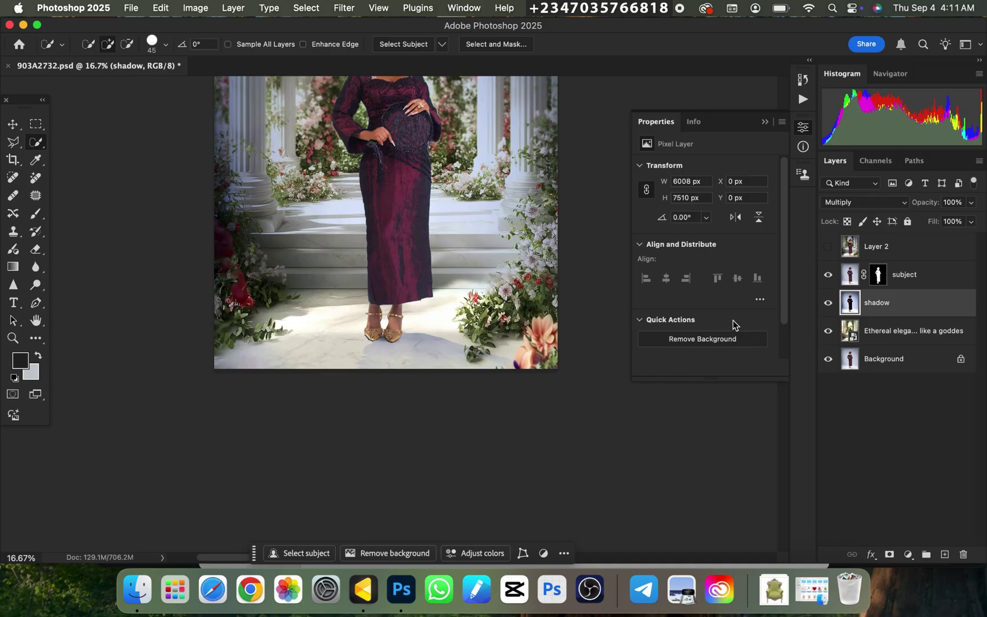
{"action": "key", "text": "super+minus"}
{"action": "key", "text": "super+minus"}
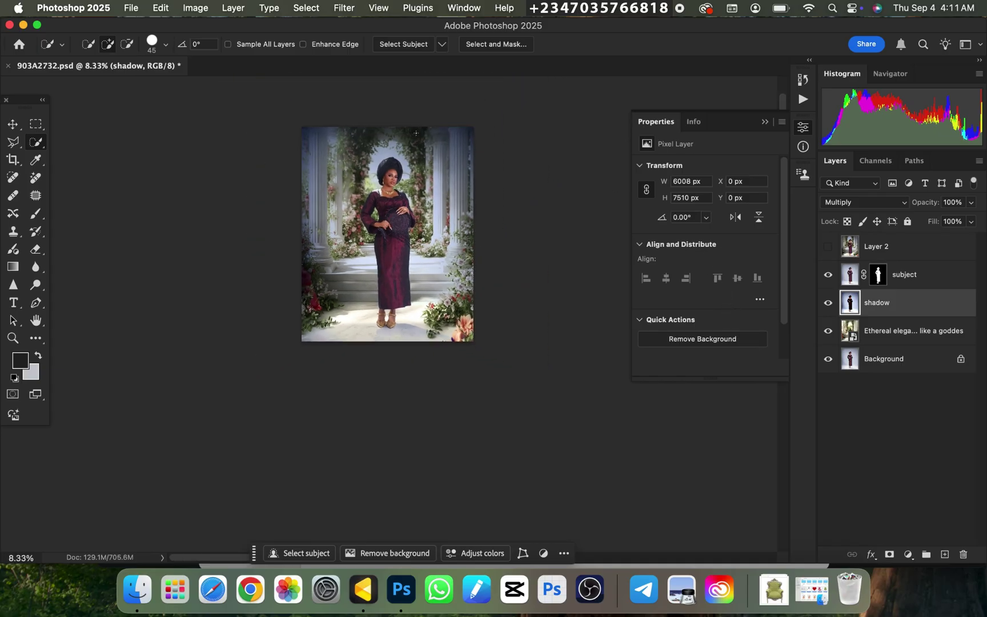
Add a layer mask to the shadow layer and test a large brush stroke across the top, then undo it
{"action": "left_click", "coordinate": [889, 555]}
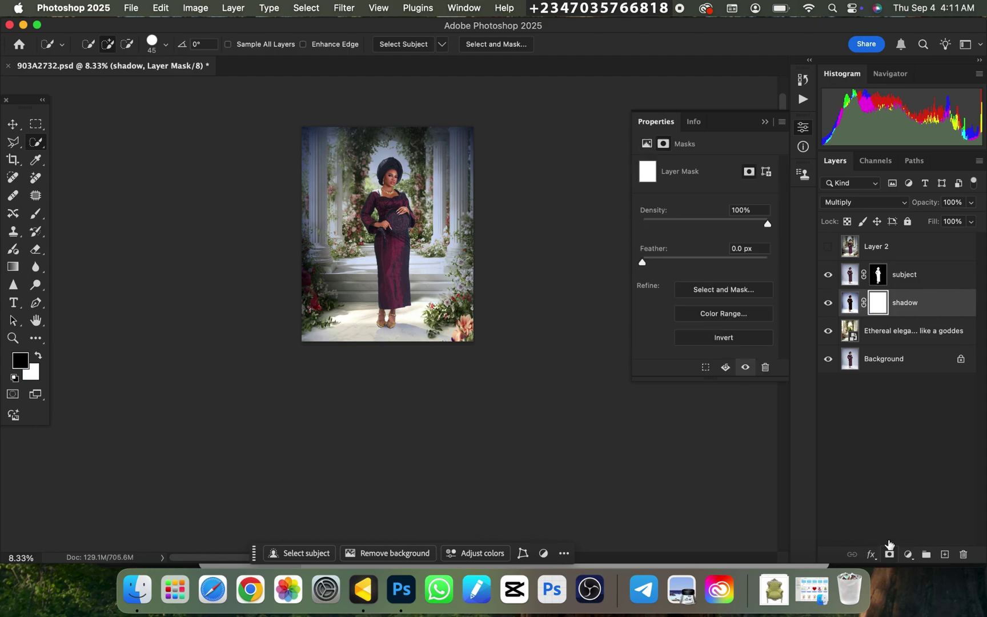
{"action": "left_click", "coordinate": [35, 216]}
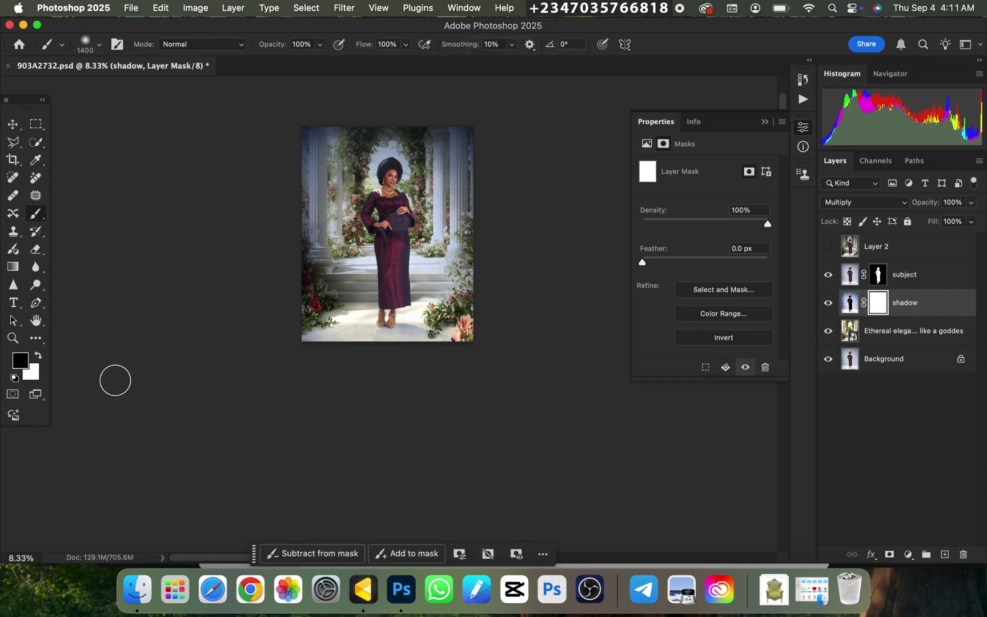
{"action": "key", "text": "bracketright"}
{"action": "key", "text": "bracketright"}
{"action": "key", "text": "bracketright"}
{"action": "key", "text": "bracketright"}
{"action": "key", "text": "bracketright"}
{"action": "key", "text": "bracketright"}
{"action": "key", "text": "bracketright"}
{"action": "key", "text": "bracketright"}
{"action": "key", "text": "bracketright"}
{"action": "key", "text": "bracketright"}
{"action": "key", "text": "bracketright"}
{"action": "key", "text": "bracketright"}
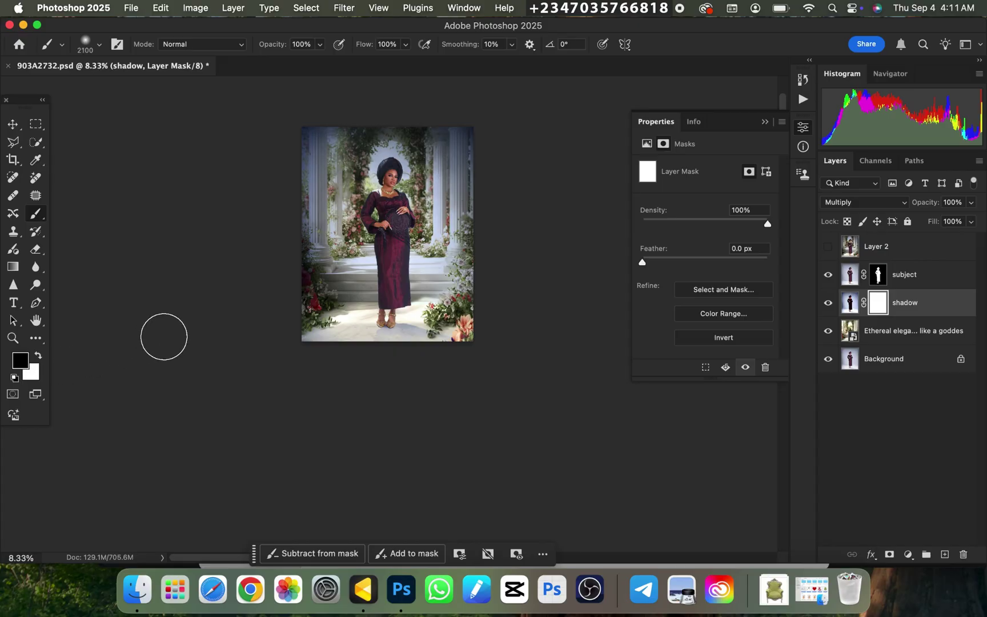
{"action": "key", "text": "bracketright"}
{"action": "key", "text": "bracketright"}
{"action": "key", "text": "bracketright"}
{"action": "key", "text": "bracketright"}
{"action": "key", "text": "bracketright"}
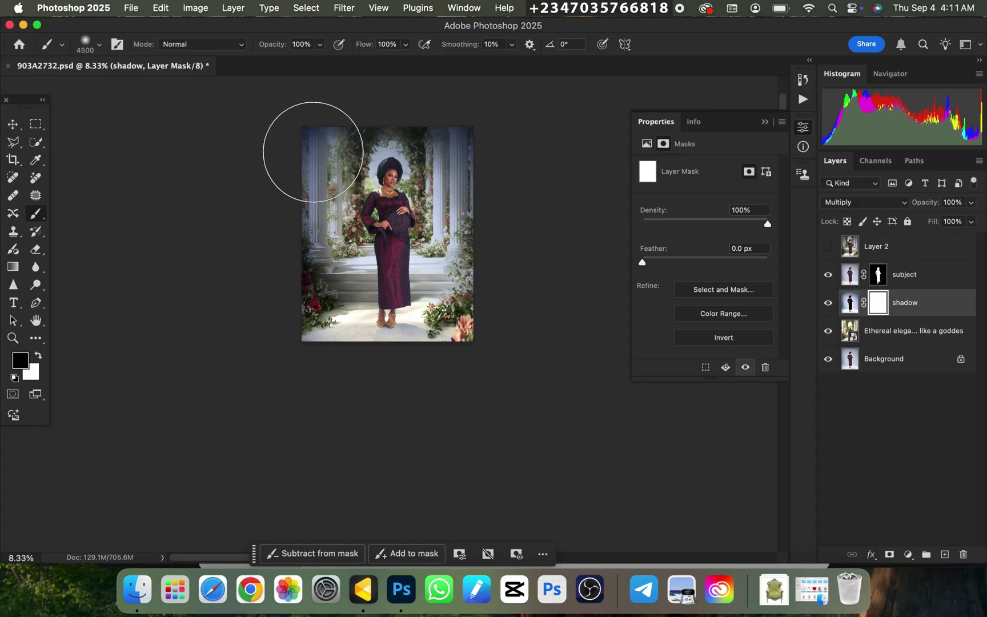
{"action": "left_click_drag", "start_coordinate": [427, 146], "coordinate": [528, 149]}
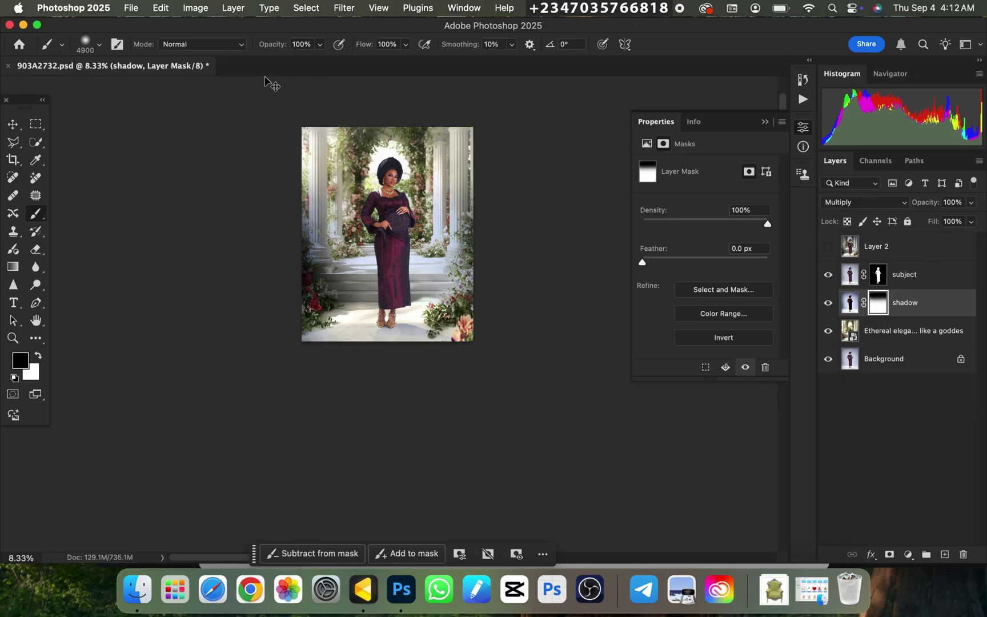
{"action": "key", "text": "super+z"}
Lower the brush opacity to 48%, enlarge the brush, zoom in on the figure, and select the subject layer
{"action": "left_click", "coordinate": [320, 44]}
{"action": "left_click_drag", "start_coordinate": [321, 61], "coordinate": [286, 60]}
{"action": "key", "text": "bracketright"}
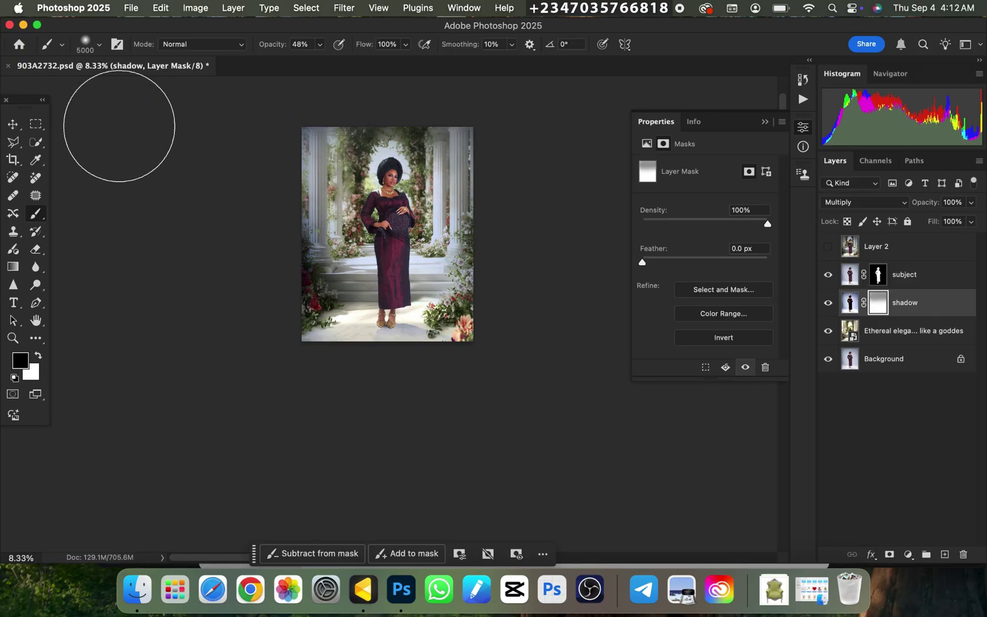
{"action": "key", "text": "super+equal"}
{"action": "key", "text": "super+minus"}
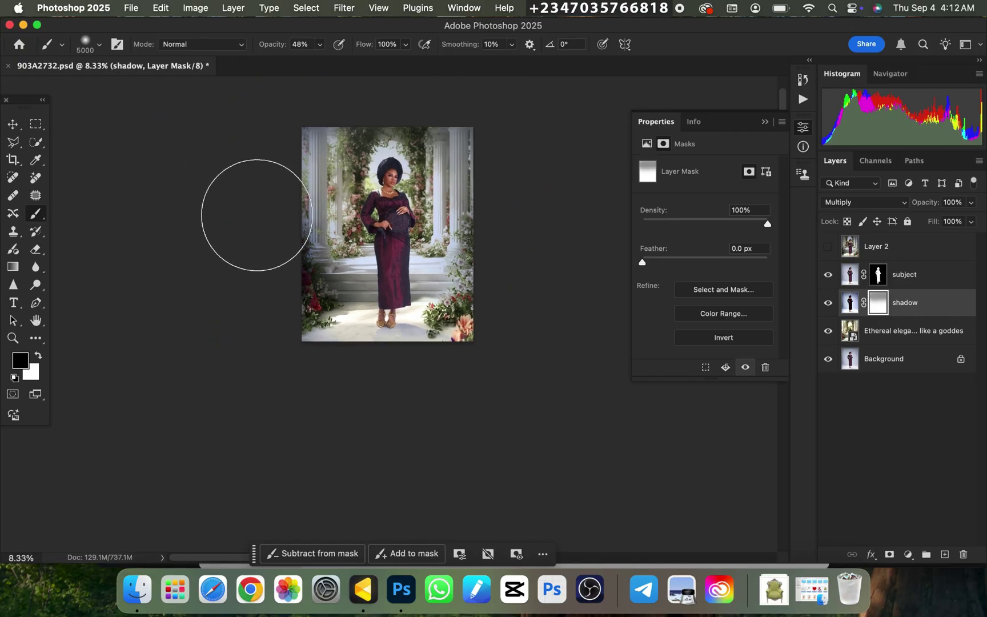
{"action": "key", "text": "super+equal"}
{"action": "key", "text": "super+equal"}
{"action": "key", "text": "super+equal"}
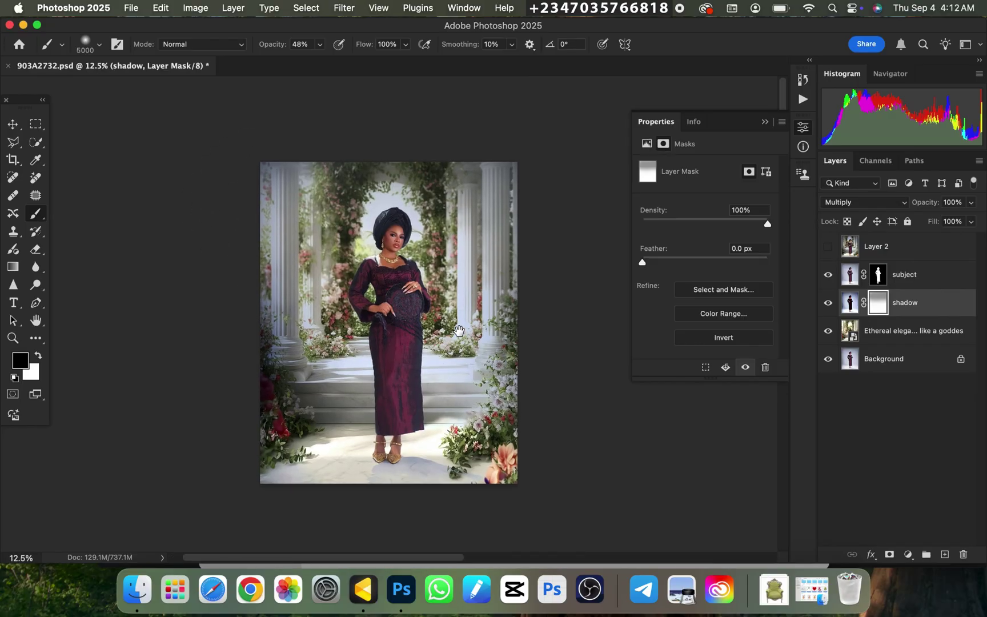
{"action": "scroll", "coordinate": [448, 311], "scroll_direction": "up", "scroll_amount": 3}
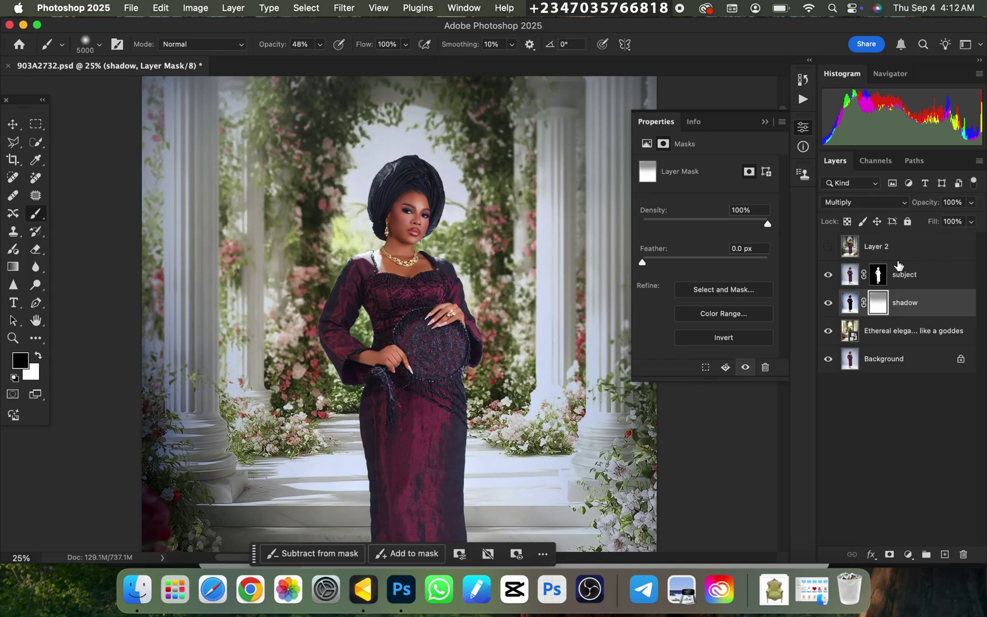
{"action": "left_click", "coordinate": [911, 277]}
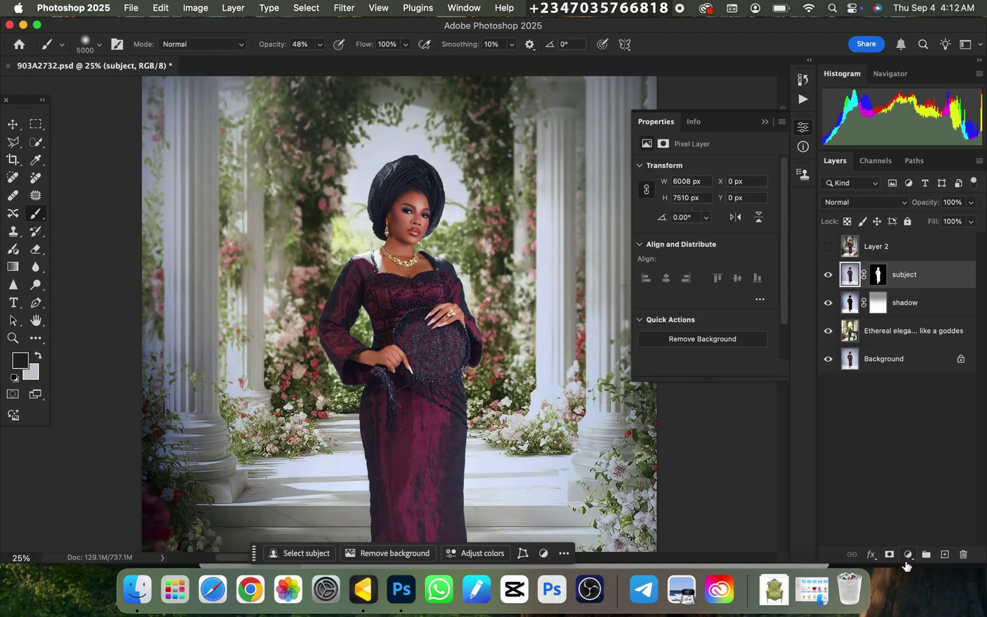
Add a Color Lookup adjustment layer above subject and choose Load 3D LUT from the 3DLUT File list
{"action": "left_click", "coordinate": [907, 557]}
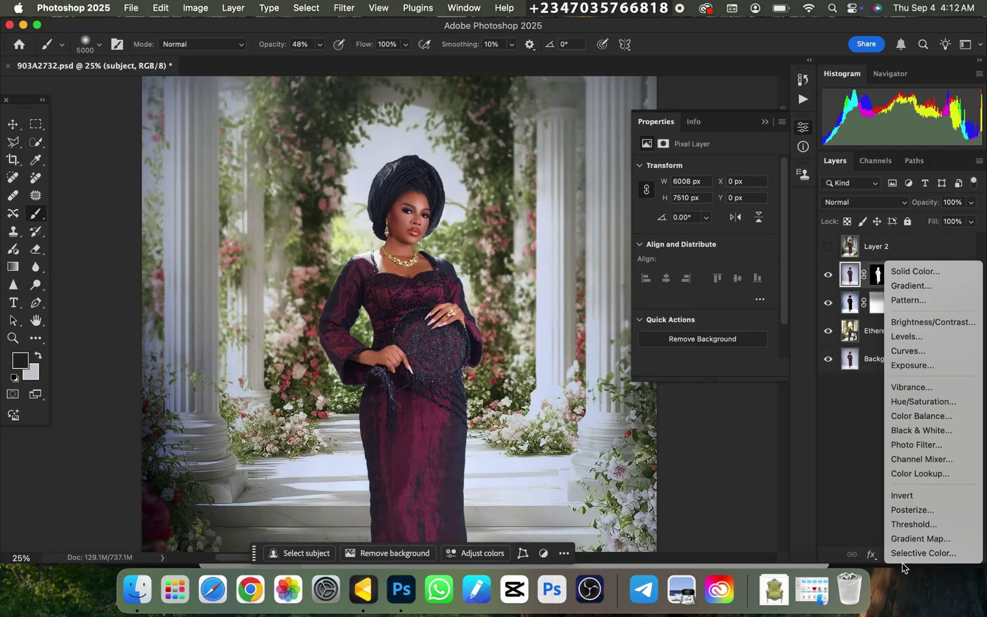
{"action": "left_click", "coordinate": [914, 474]}
{"action": "left_click", "coordinate": [745, 171]}
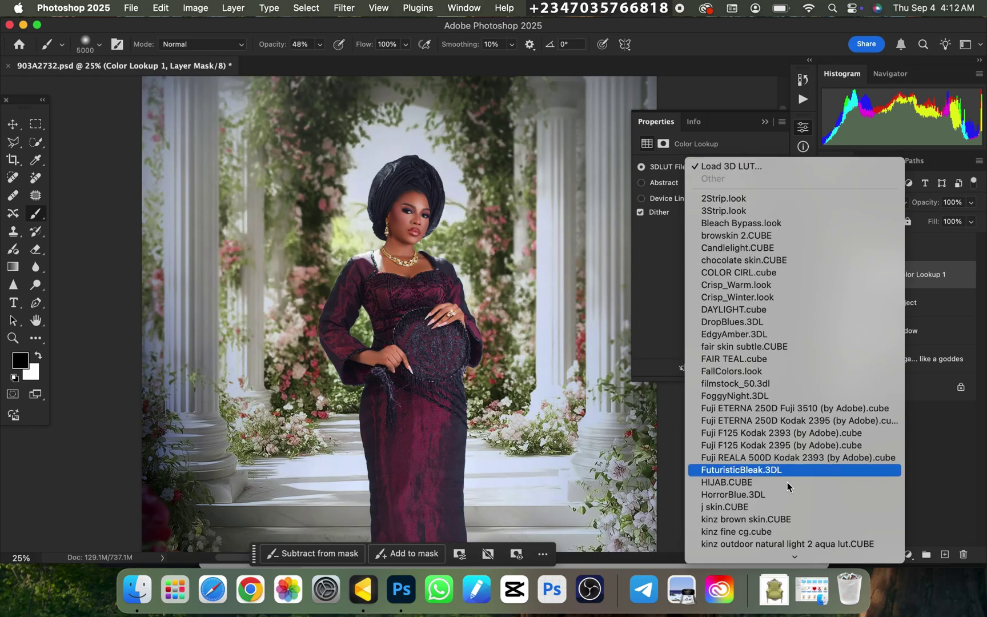
{"action": "scroll", "coordinate": [788, 536], "scroll_direction": "down", "scroll_amount": 1}
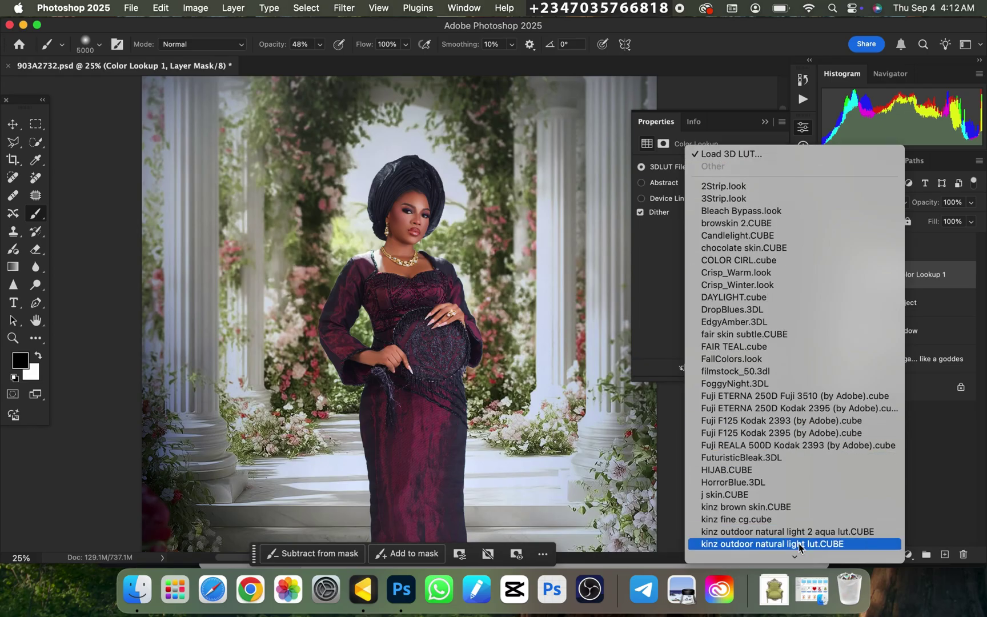
{"action": "left_click", "coordinate": [718, 154]}
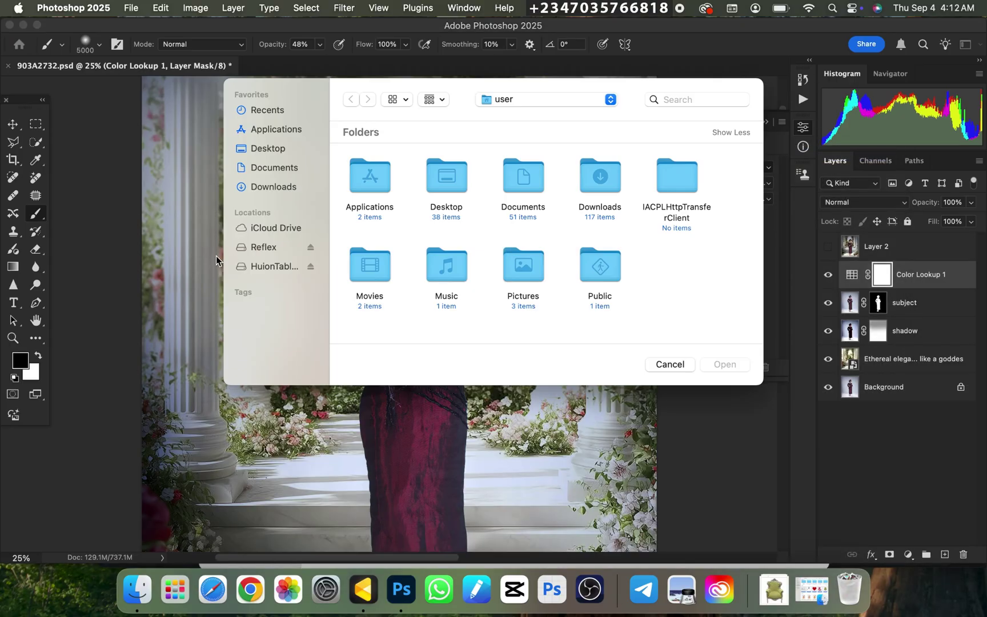
Load perfect light skin.cube from the Reflex > luts folder into the Color Lookup layer
{"action": "left_click", "coordinate": [271, 248]}
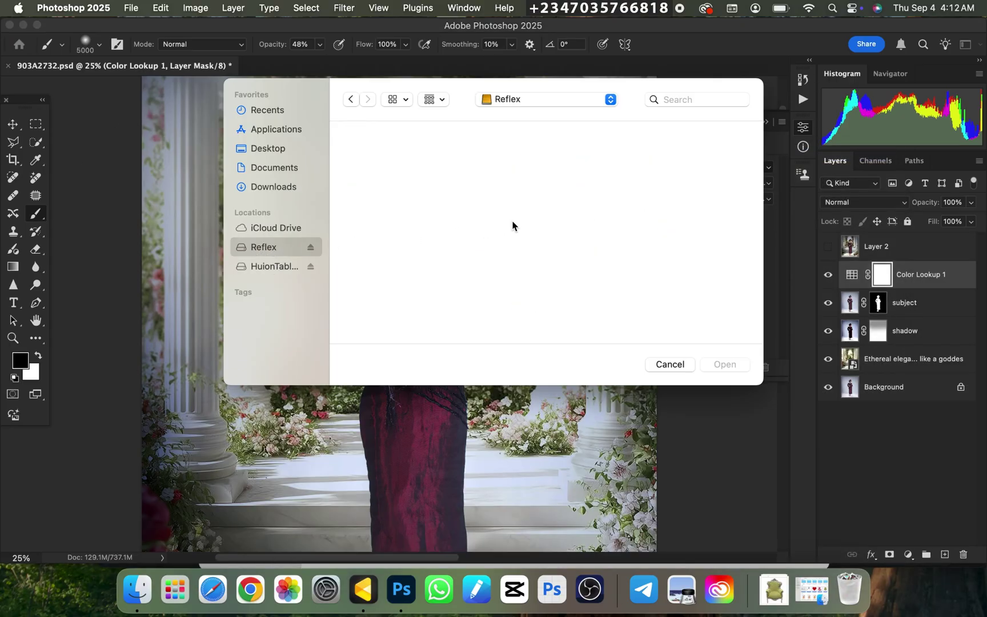
{"action": "left_click", "coordinate": [612, 189]}
{"action": "key", "text": "l"}
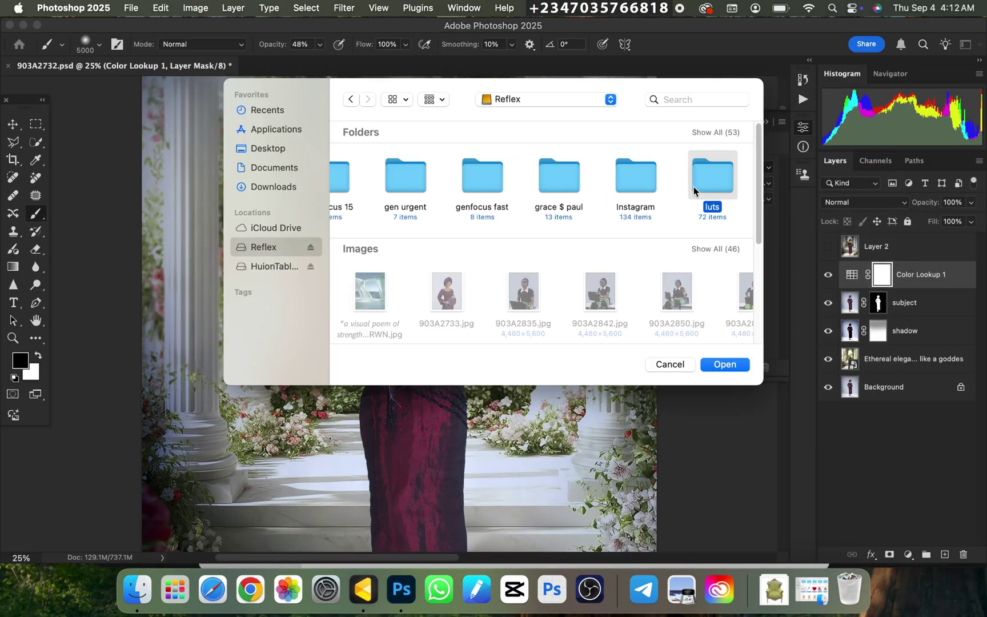
{"action": "double_click", "coordinate": [718, 187]}
{"action": "left_click", "coordinate": [674, 197]}
{"action": "key", "text": "p"}
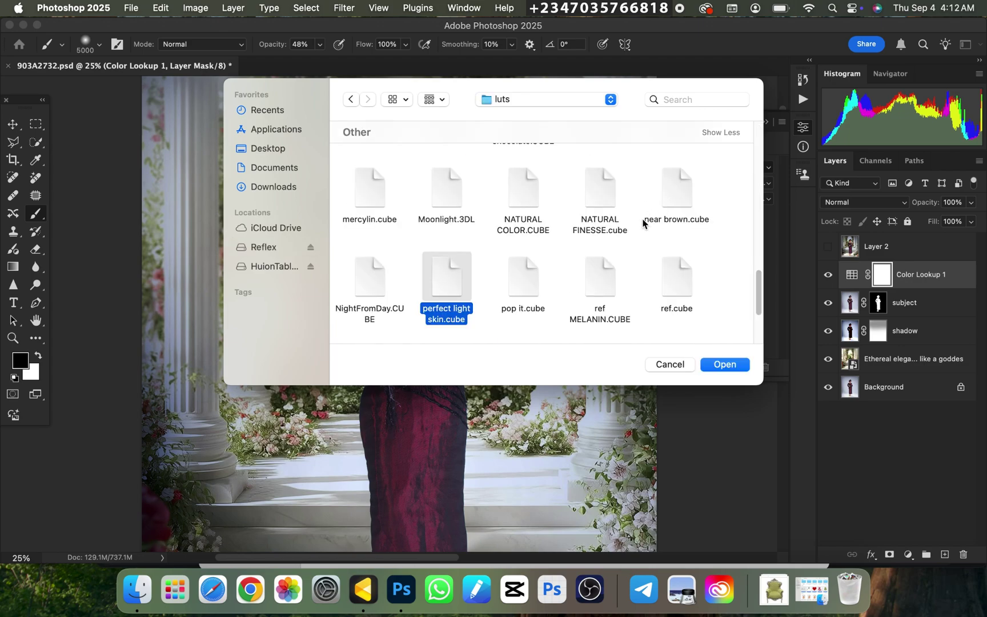
{"action": "left_click", "coordinate": [724, 365]}
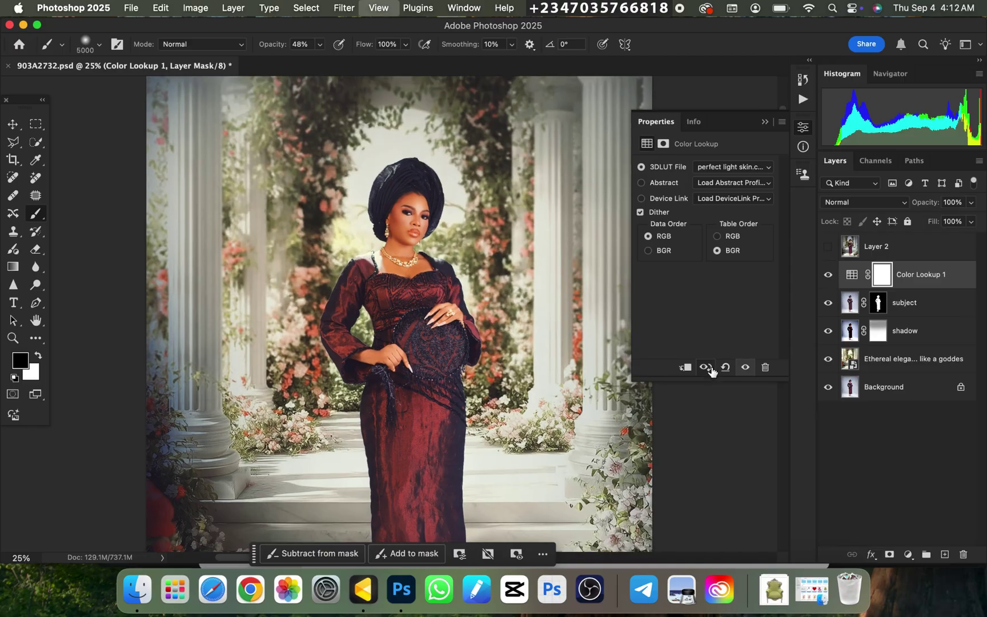
Set the Color Lookup 1 layer's opacity to 70%, comparing the result at fit and 25% zoom
{"action": "key", "text": "super+minus"}
{"action": "key", "text": "super+plus"}
{"action": "key", "text": "super+minus"}
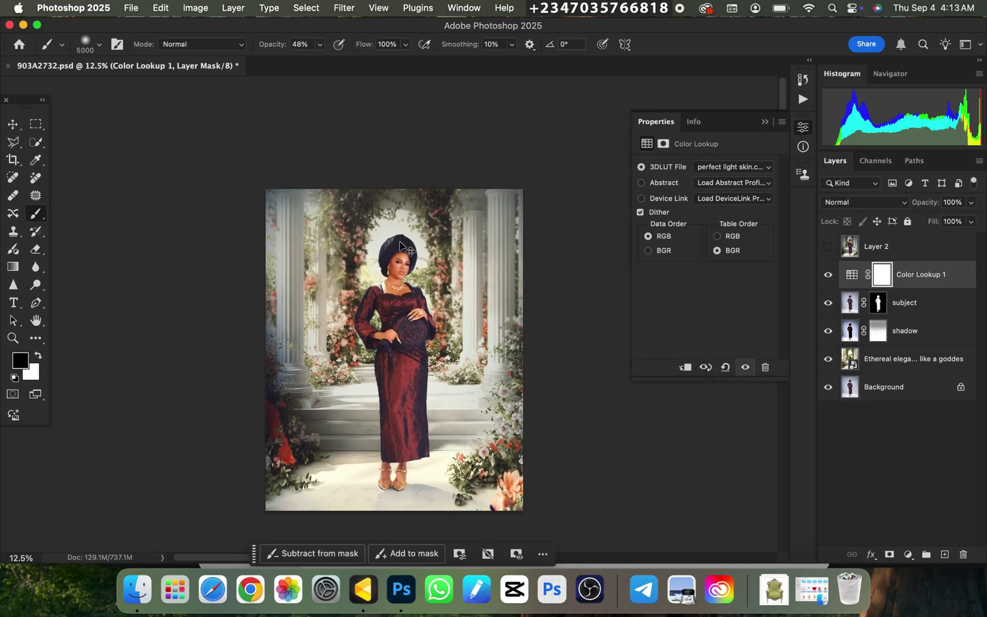
{"action": "key", "text": "super+plus"}
{"action": "key", "text": "super+plus"}
{"action": "key", "text": "super+minus"}
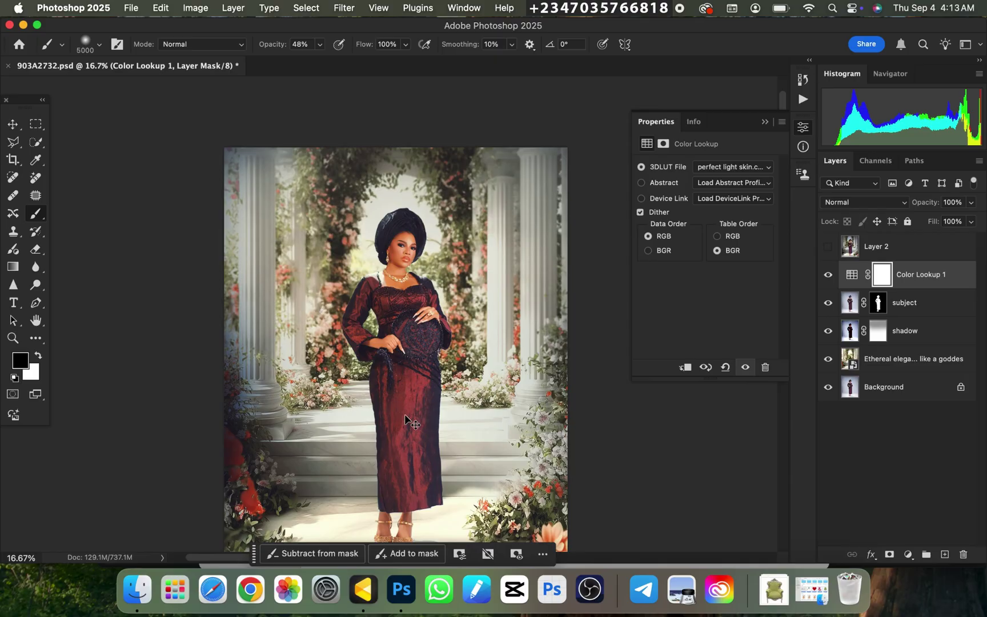
{"action": "key", "text": "super+plus"}
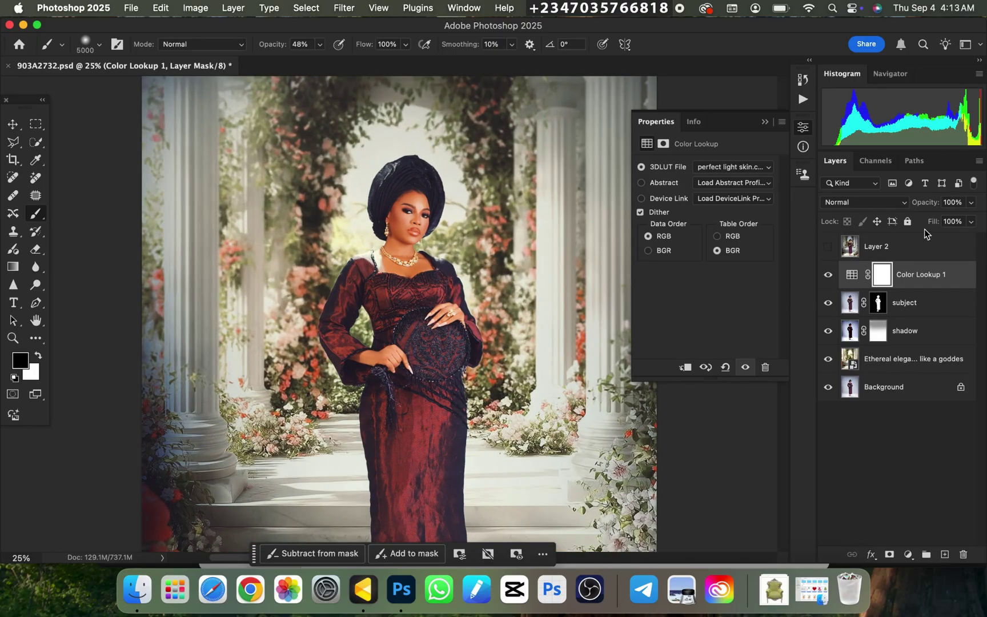
{"action": "left_click", "coordinate": [971, 203]}
{"action": "left_click_drag", "start_coordinate": [957, 220], "coordinate": [951, 221]}
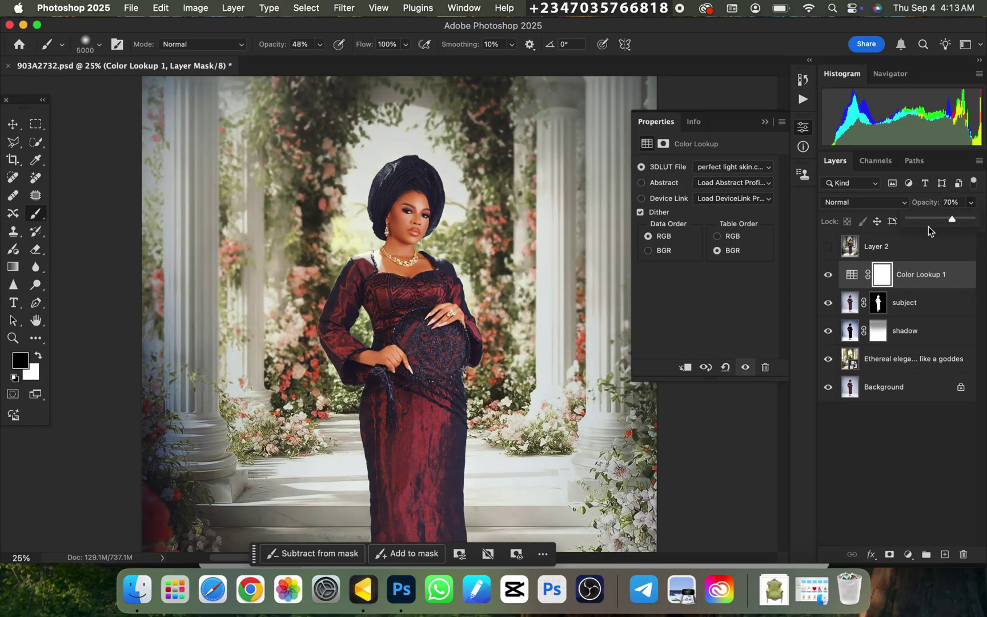
{"action": "key", "text": "super+minus"}
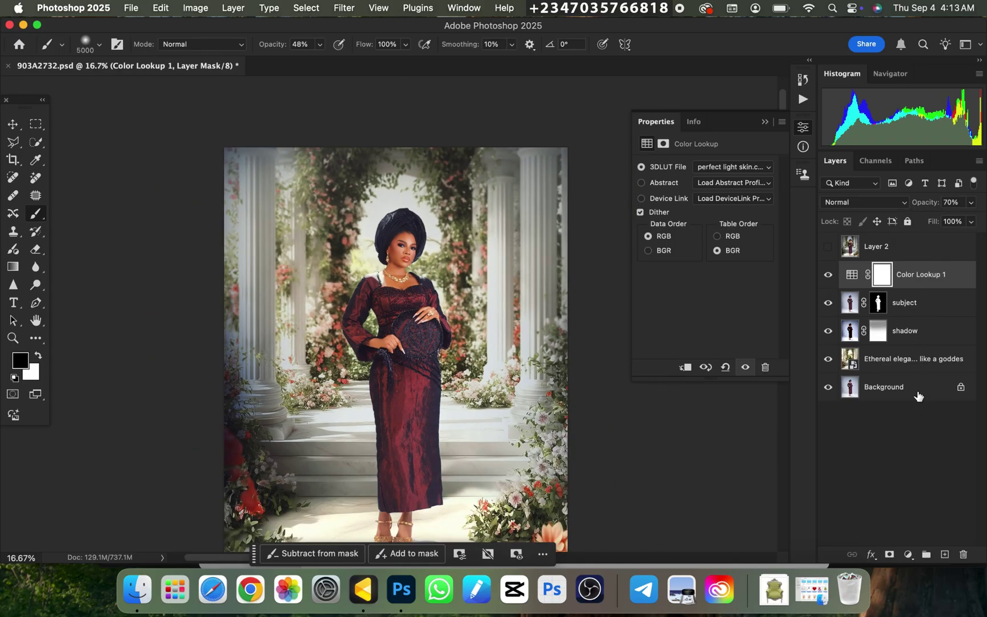
{"action": "key", "text": "super+plus"}
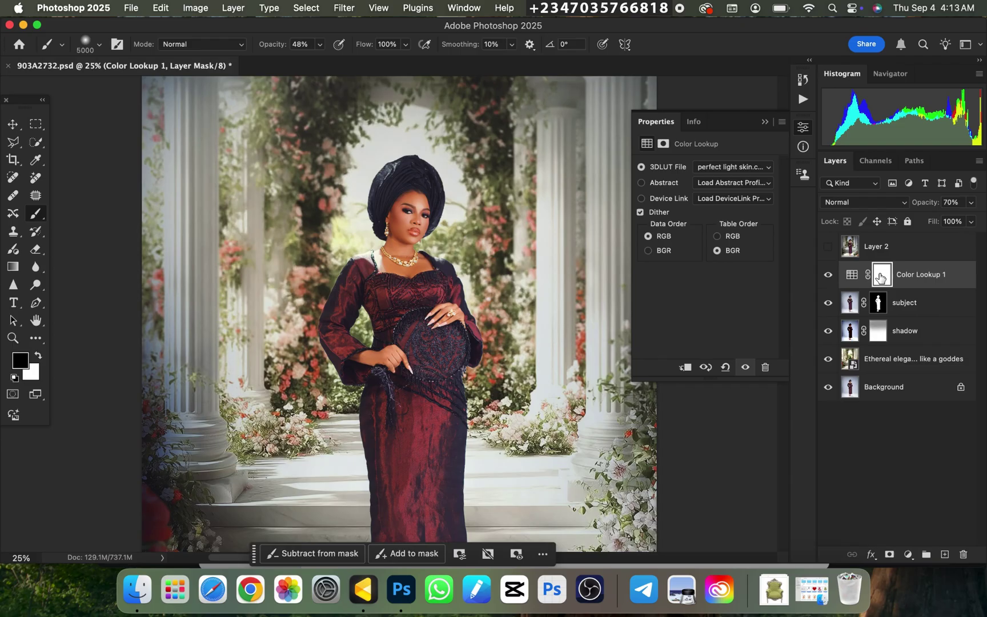
Invert the Color Lookup mask to black and load the subject's mask as a selection
{"action": "key", "text": "super+i"}
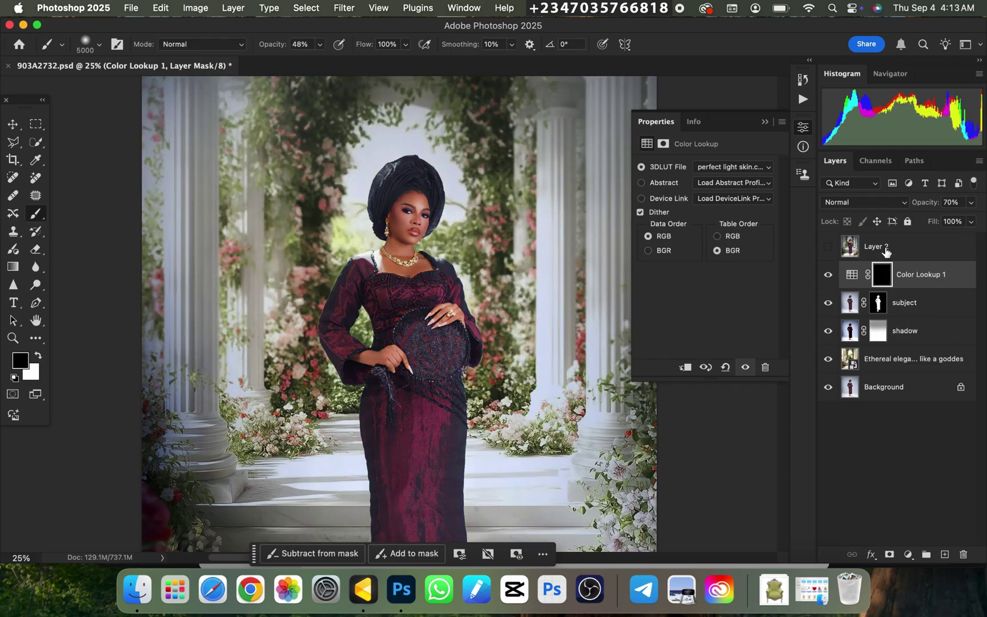
{"action": "left_click_drag", "start_coordinate": [877, 308], "coordinate": [877, 309]}
{"action": "left_click", "coordinate": [878, 309], "text": "super"}
{"action": "key", "text": "super+equal"}
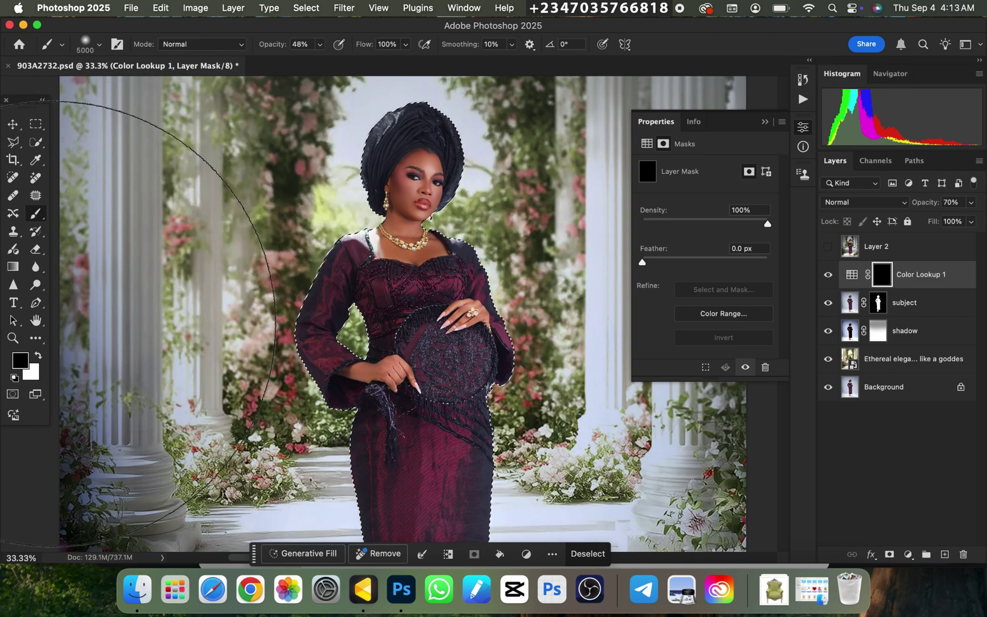
Switch to white and set a 348 px brush, resizing it to paint the hands and feet
{"action": "left_click", "coordinate": [38, 358]}
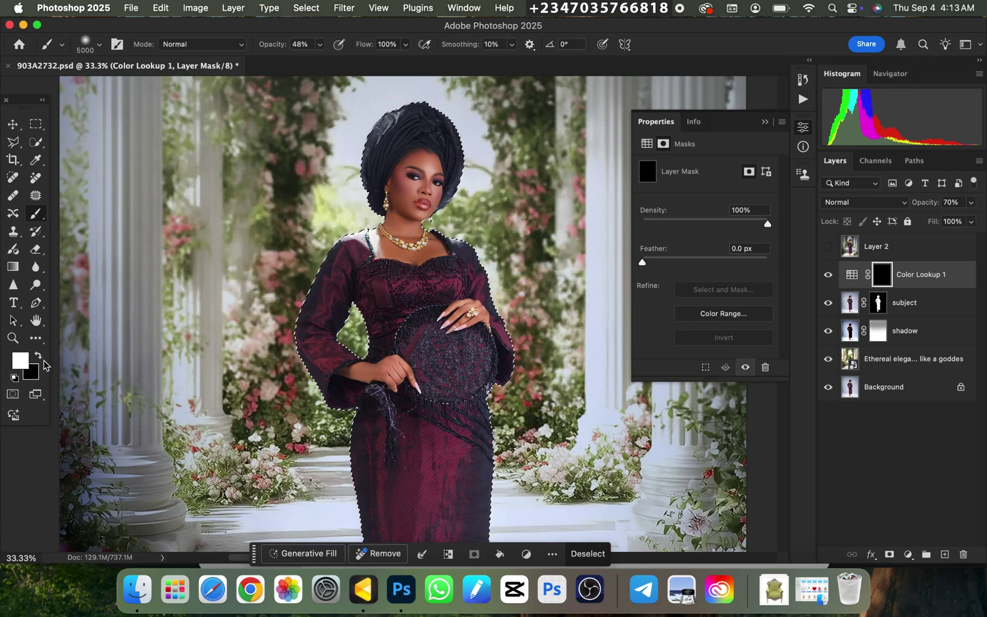
{"action": "left_click", "coordinate": [99, 44]}
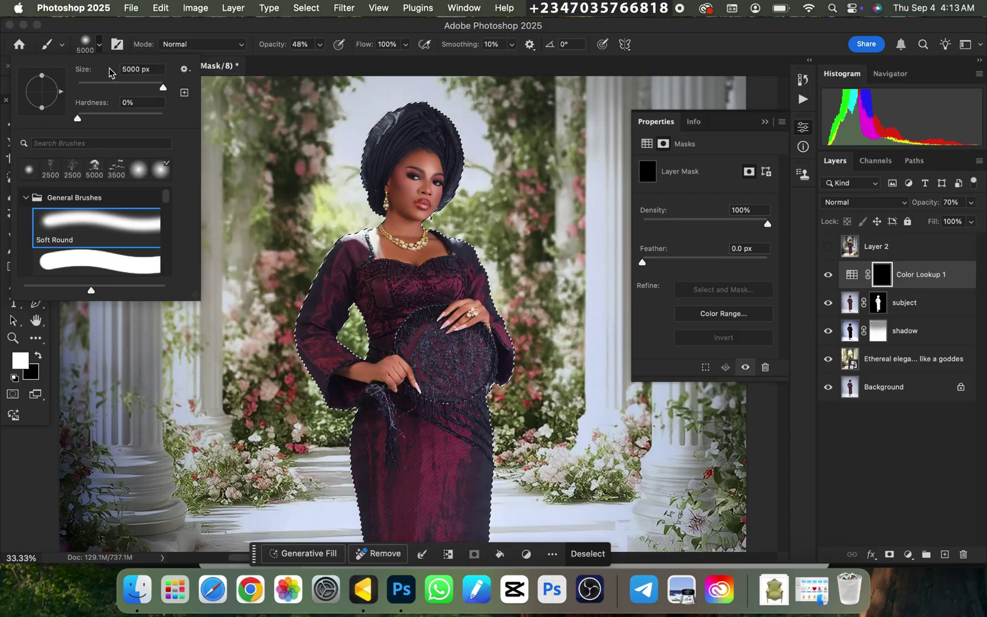
{"action": "left_click_drag", "start_coordinate": [128, 88], "coordinate": [98, 87]}
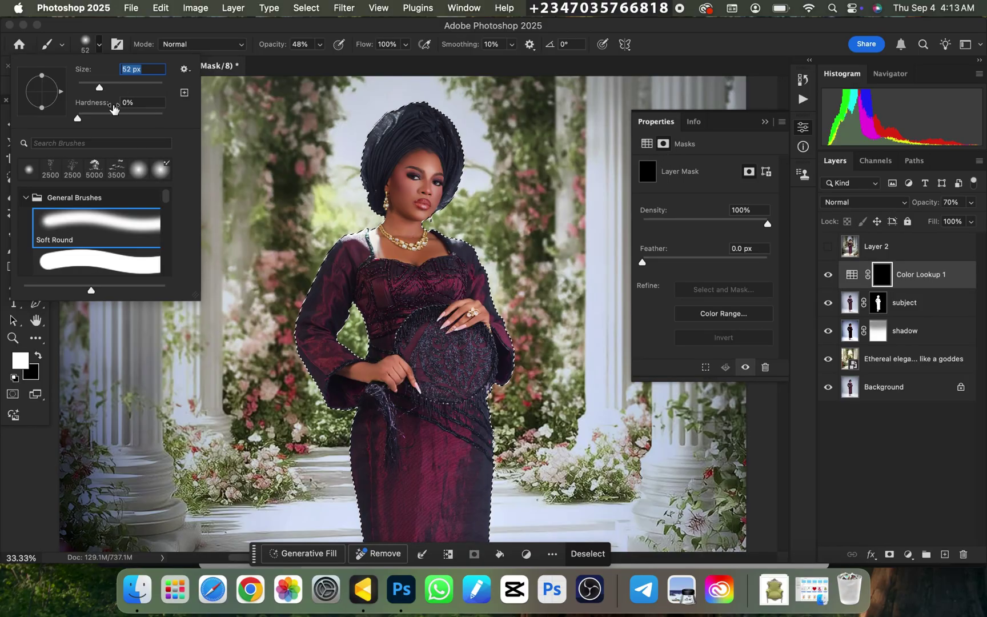
{"action": "type", "text": "348"}
{"action": "key", "text": "Return"}
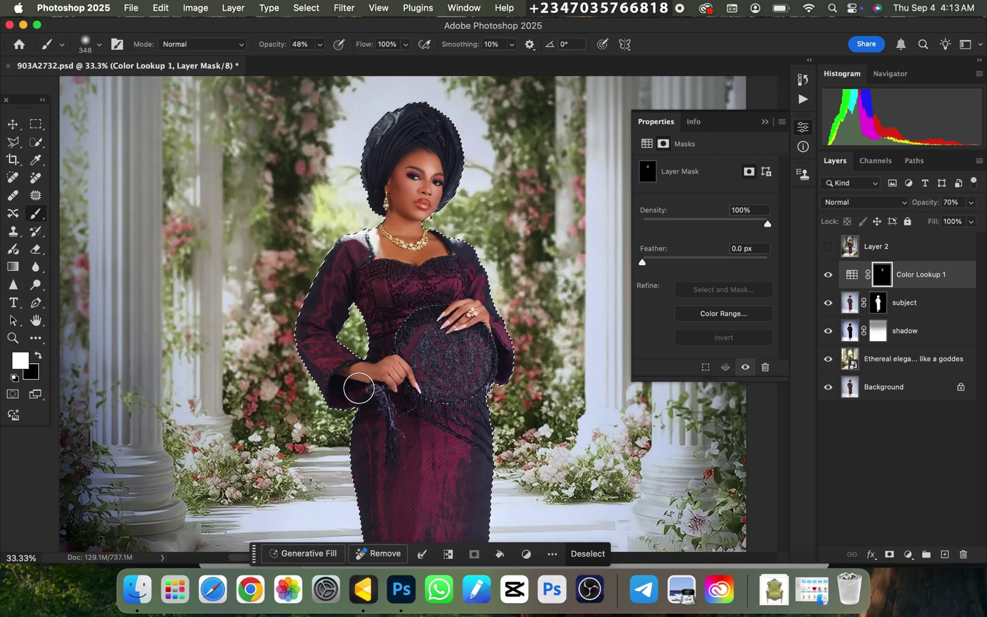
{"action": "key", "text": "bracketleft"}
{"action": "key", "text": "bracketleft"}
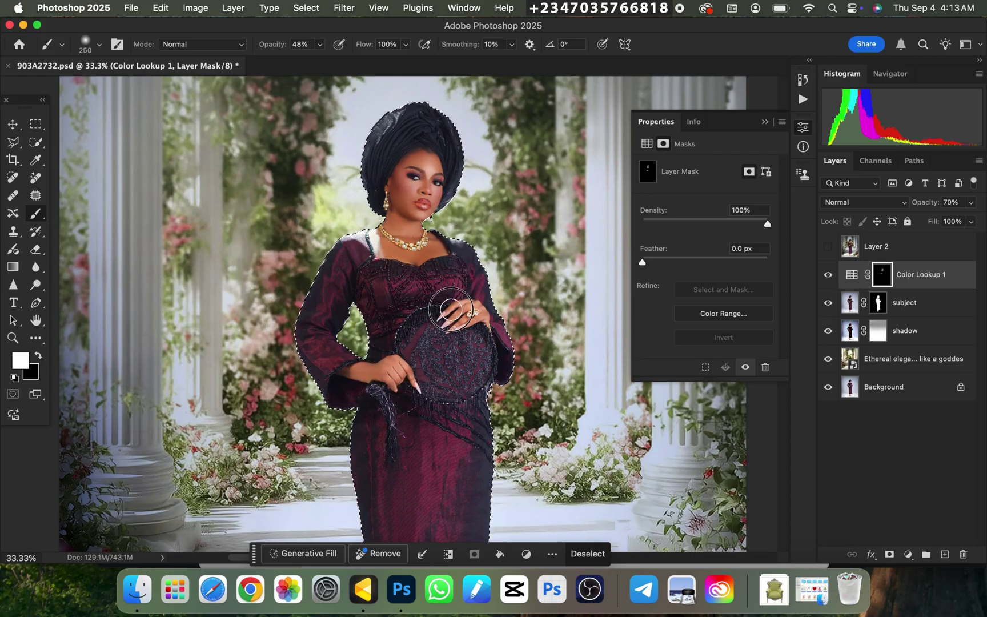
{"action": "scroll", "coordinate": [452, 418], "scroll_direction": "down", "scroll_amount": 10}
{"action": "key", "text": "bracketright"}
{"action": "key", "text": "bracketright"}
{"action": "key", "text": "bracketright"}
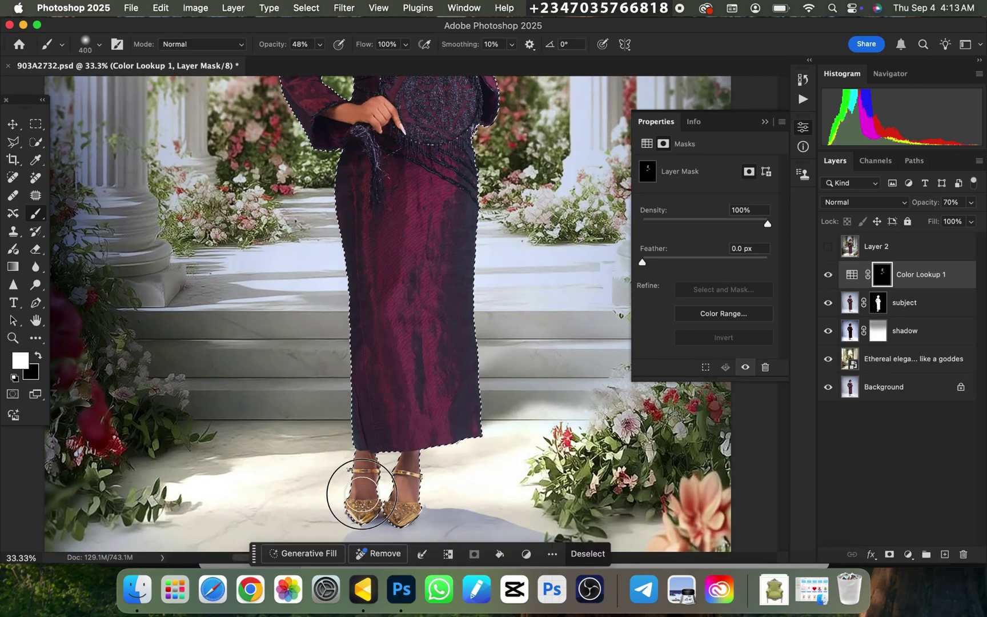
{"action": "left_click_drag", "start_coordinate": [428, 351], "coordinate": [431, 357]}
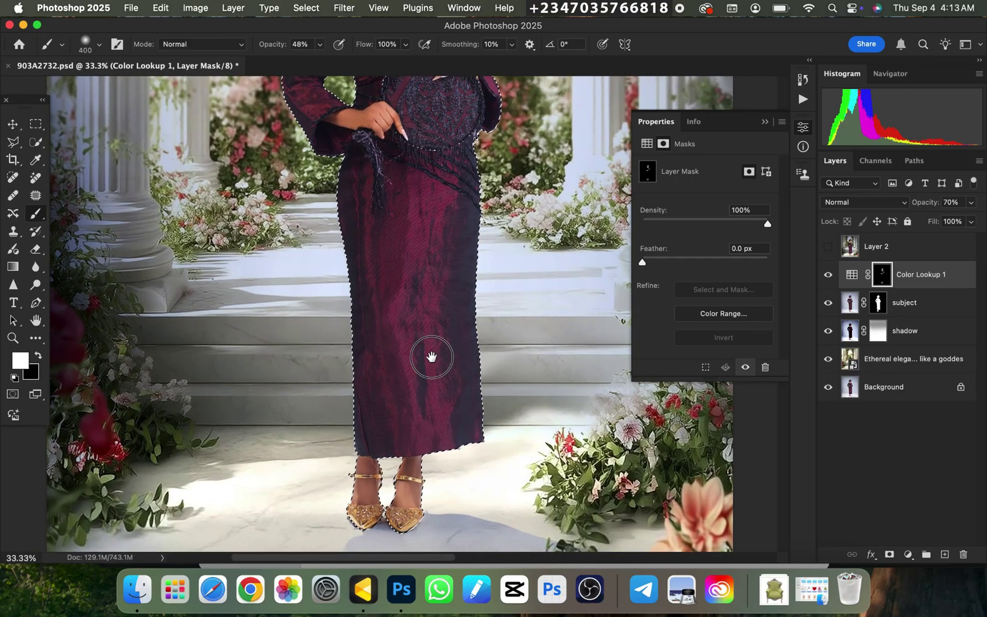
{"action": "scroll", "coordinate": [431, 357], "scroll_direction": "up", "scroll_amount": 10}
{"action": "key", "text": "ctrl+d"}
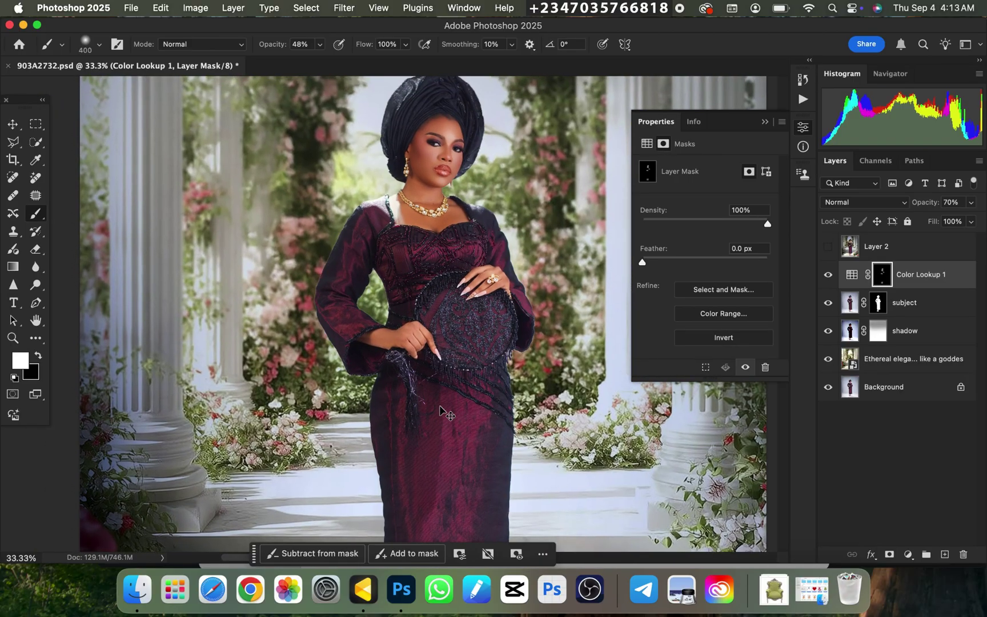
{"action": "scroll", "coordinate": [444, 411], "scroll_direction": "down", "scroll_amount": 6}
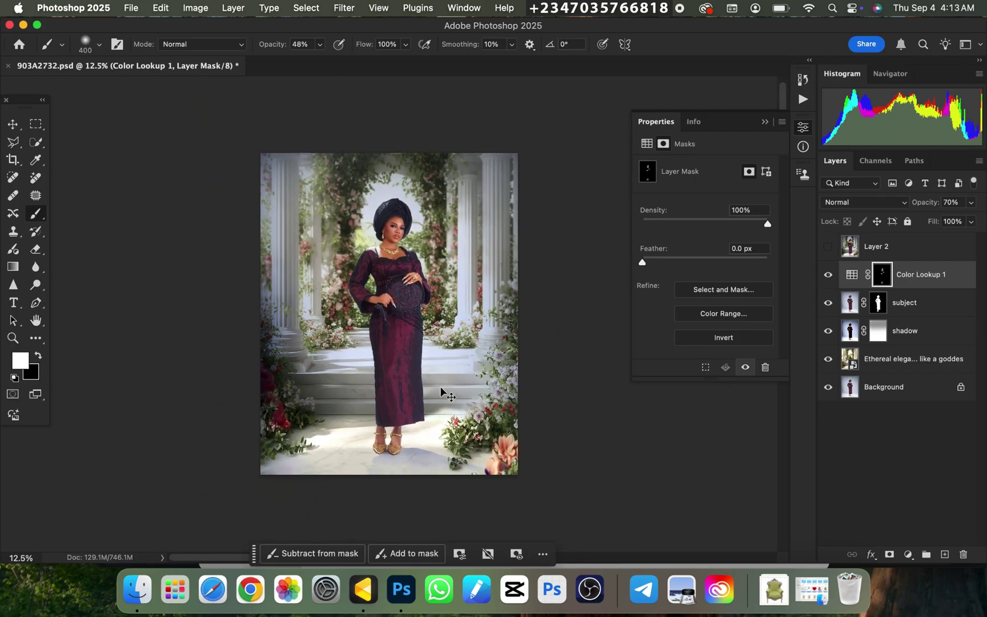
{"action": "scroll", "coordinate": [442, 397], "scroll_direction": "up", "scroll_amount": 1}
{"action": "scroll", "coordinate": [443, 396], "scroll_direction": "down", "scroll_amount": 1}
{"action": "scroll", "coordinate": [443, 396], "scroll_direction": "up", "scroll_amount": 1}
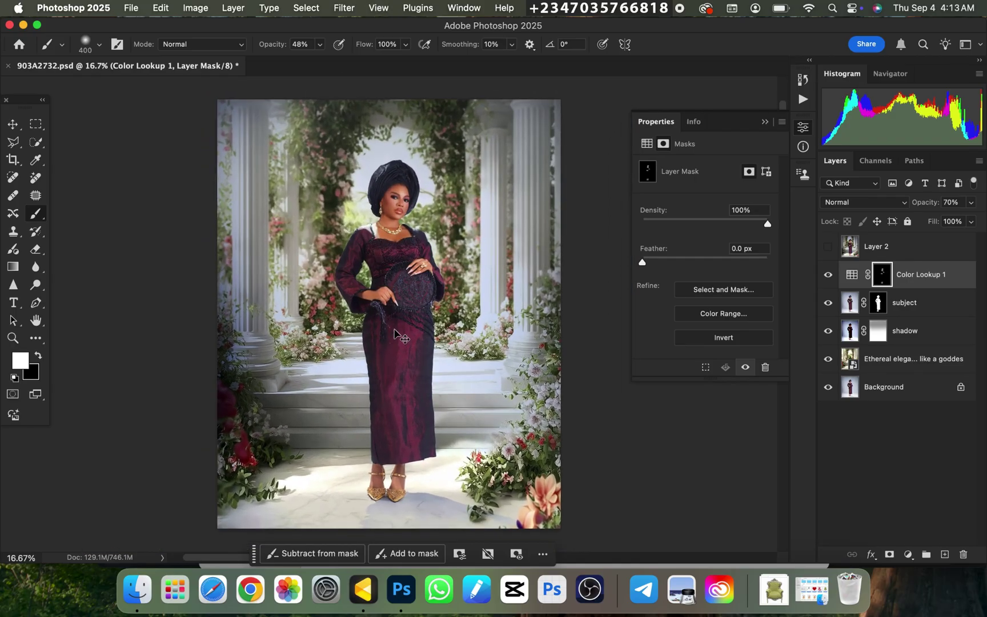
{"action": "scroll", "coordinate": [394, 334], "scroll_direction": "down", "scroll_amount": 1}
{"action": "scroll", "coordinate": [445, 298], "scroll_direction": "up", "scroll_amount": 1}
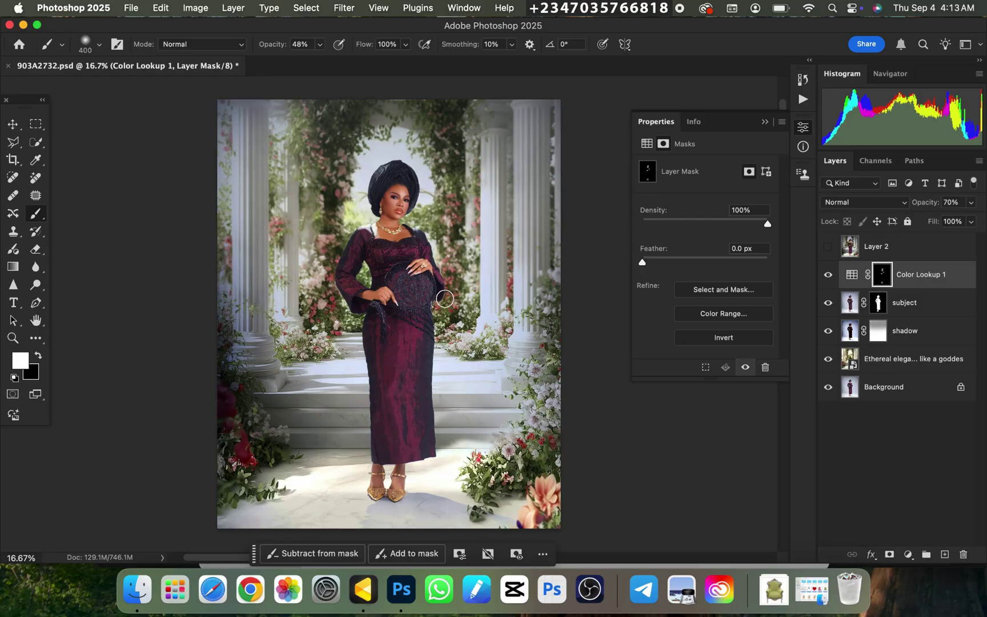